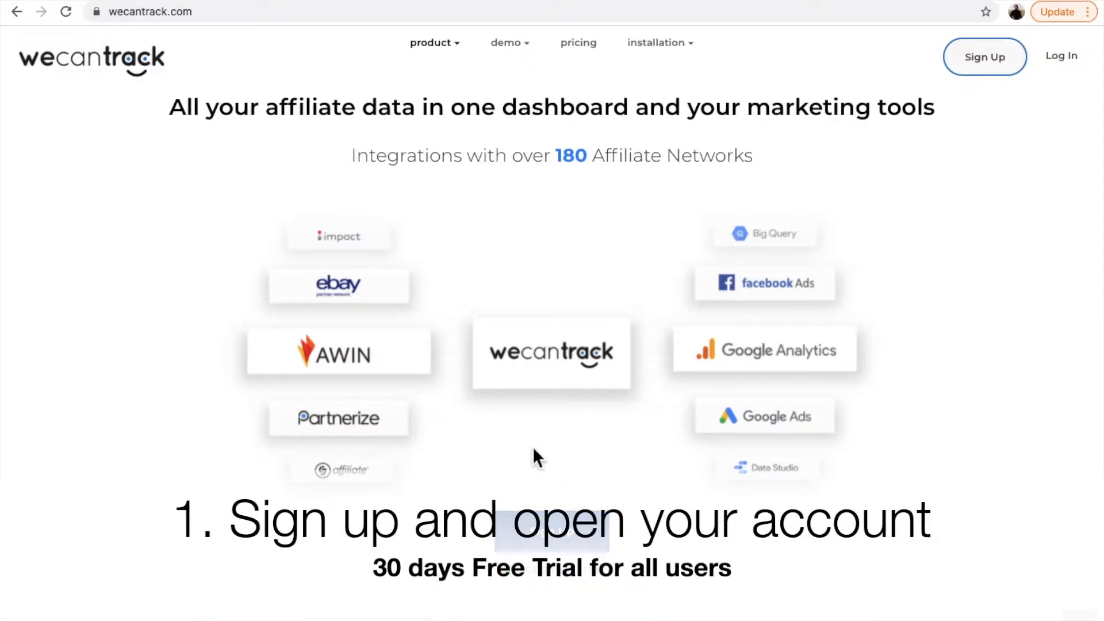
# Step: Sign up for a new account with the e-mail address and account password, accept the terms, and create the account
pyautogui.click(979, 75)
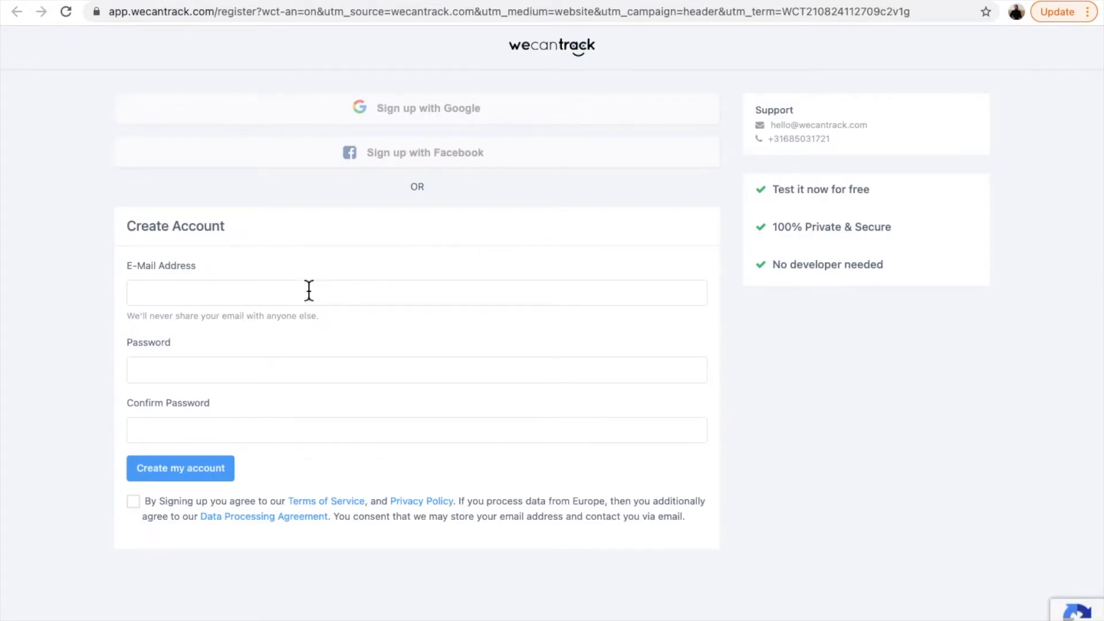
pyautogui.click(277, 294)
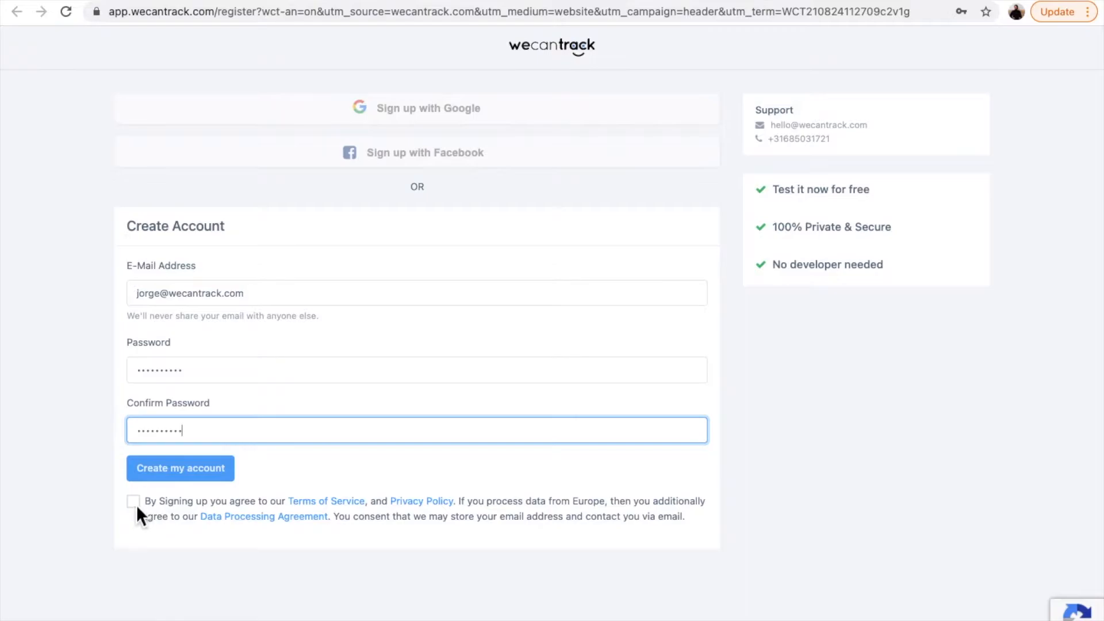
pyautogui.click(136, 505)
pyautogui.click(189, 473)
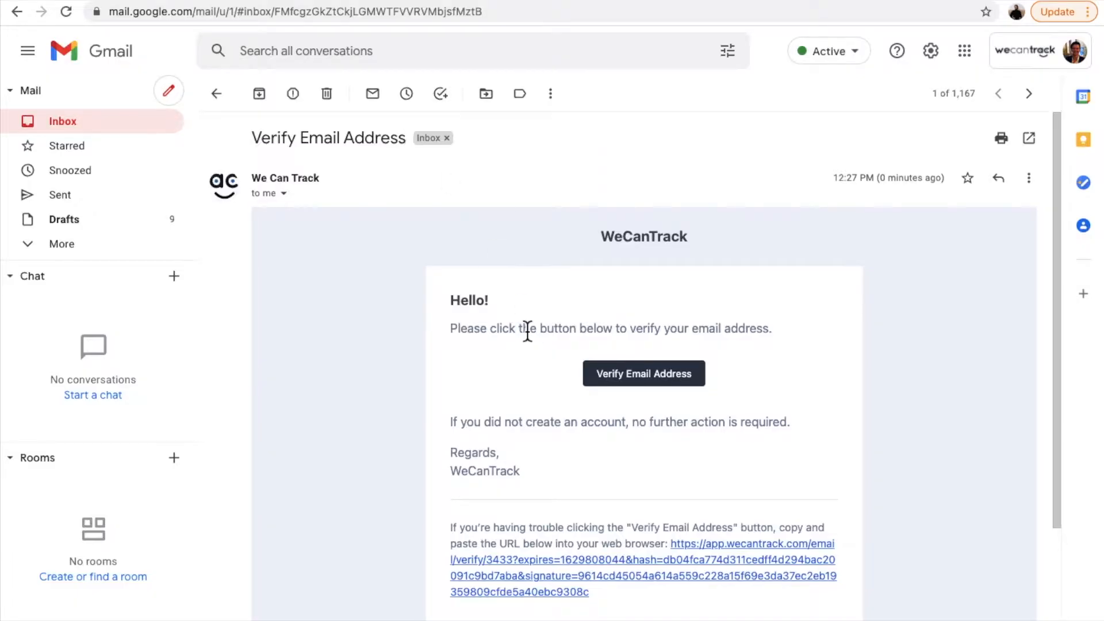
# Step: Verify the account's e-mail address through the confirmation message in Gmail, and log in from the wecantrack home page
pyautogui.click(651, 377)
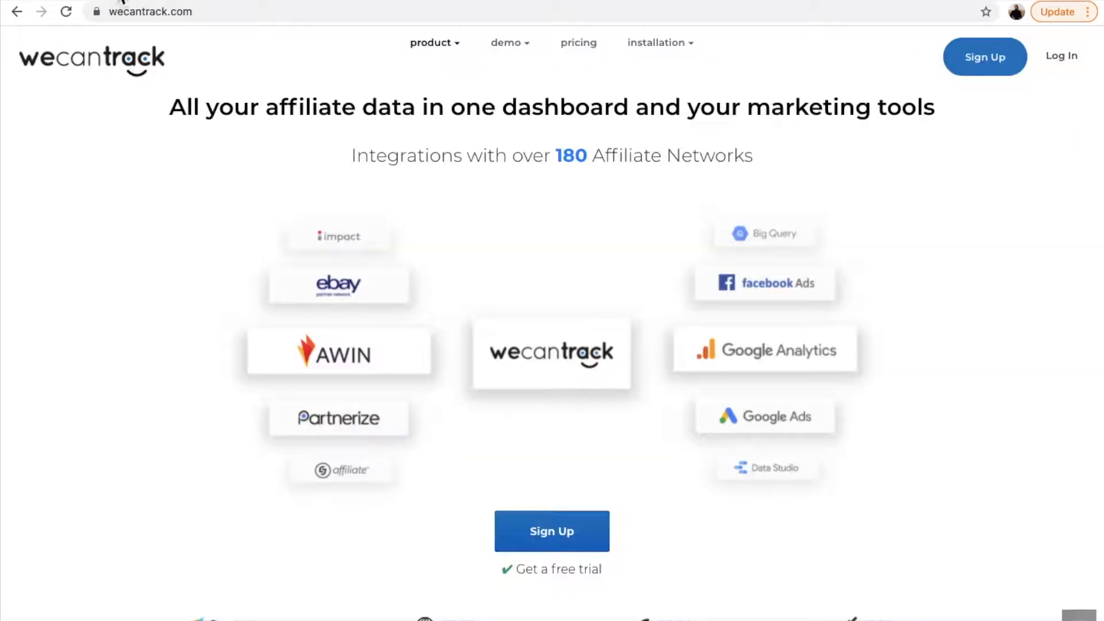
pyautogui.click(1062, 57)
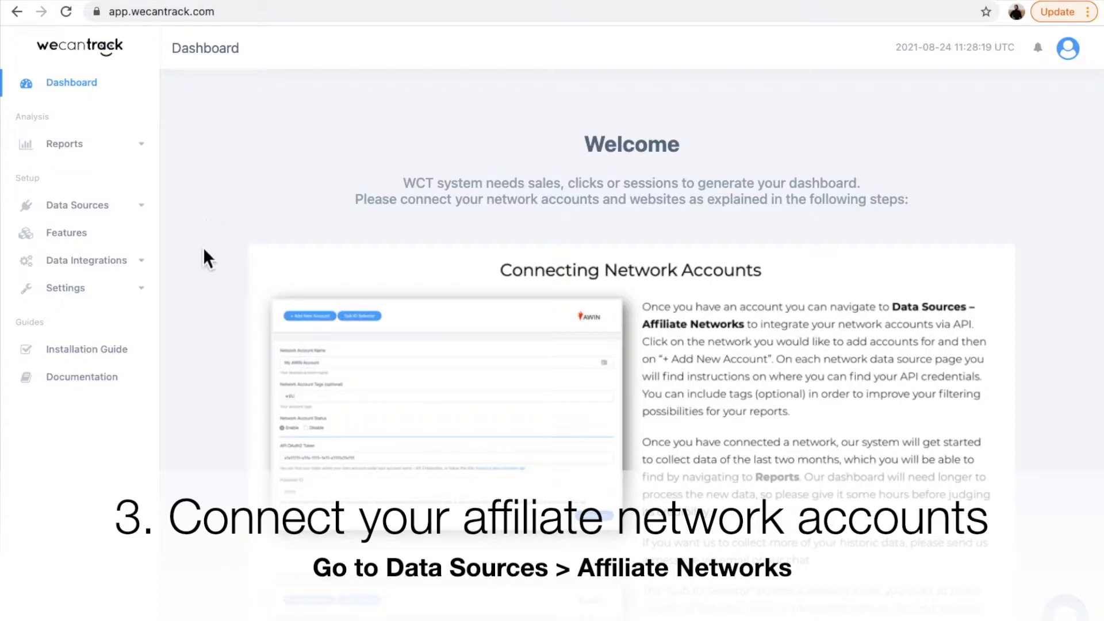
# Step: Go to the affiliate network data sources, search for clickbank, and open the ClickBank network
pyautogui.scroll(-2, 203, 247)
pyautogui.scroll(2, 203, 248)
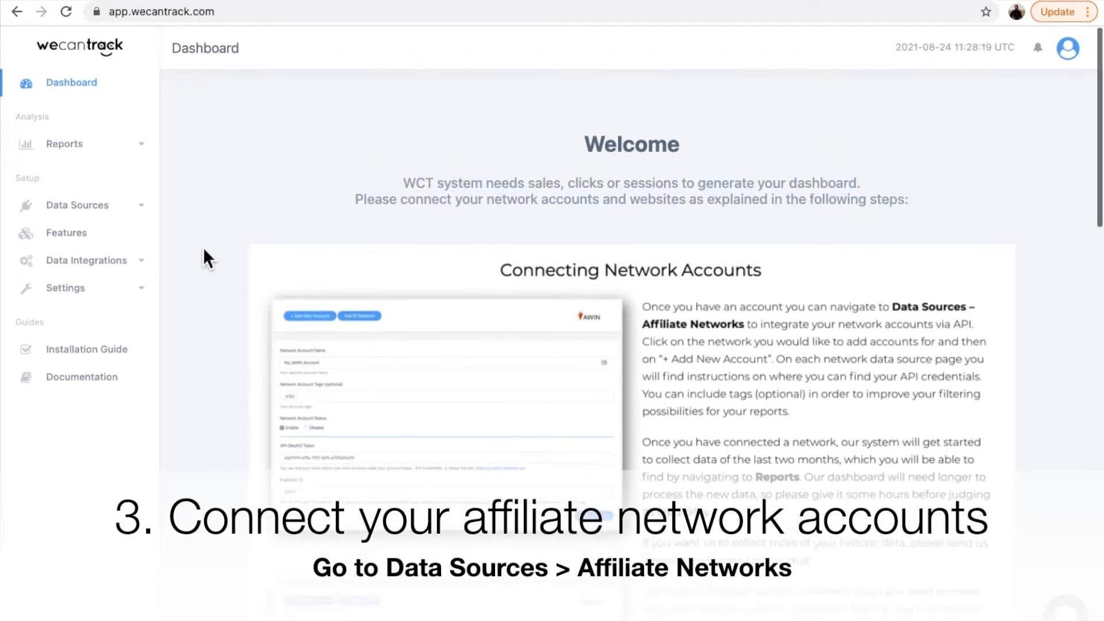
pyautogui.click(136, 204)
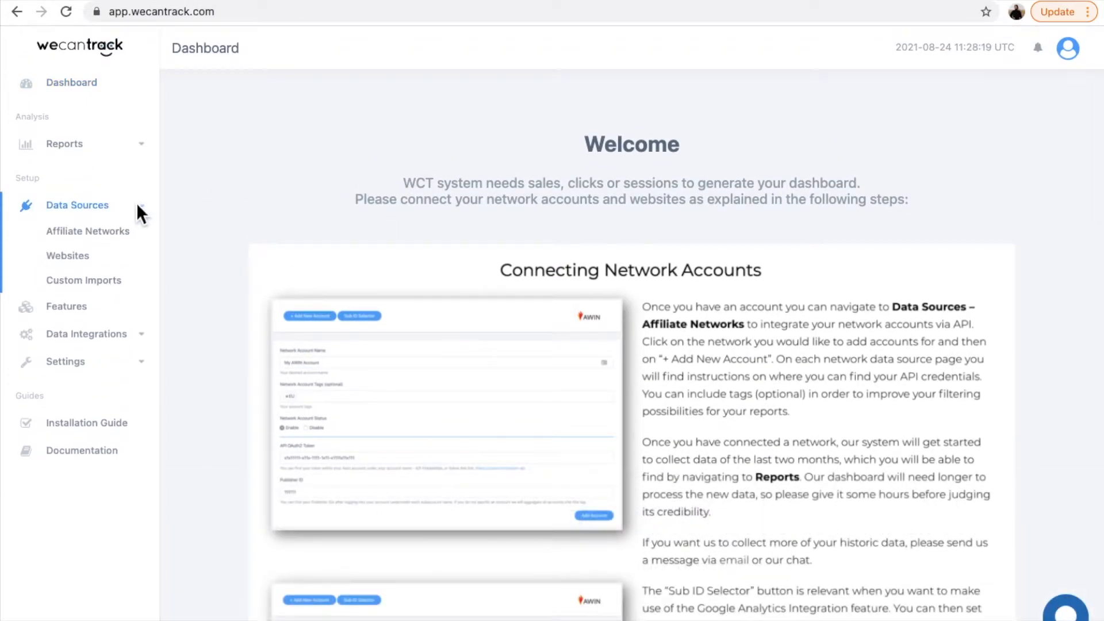
pyautogui.click(112, 233)
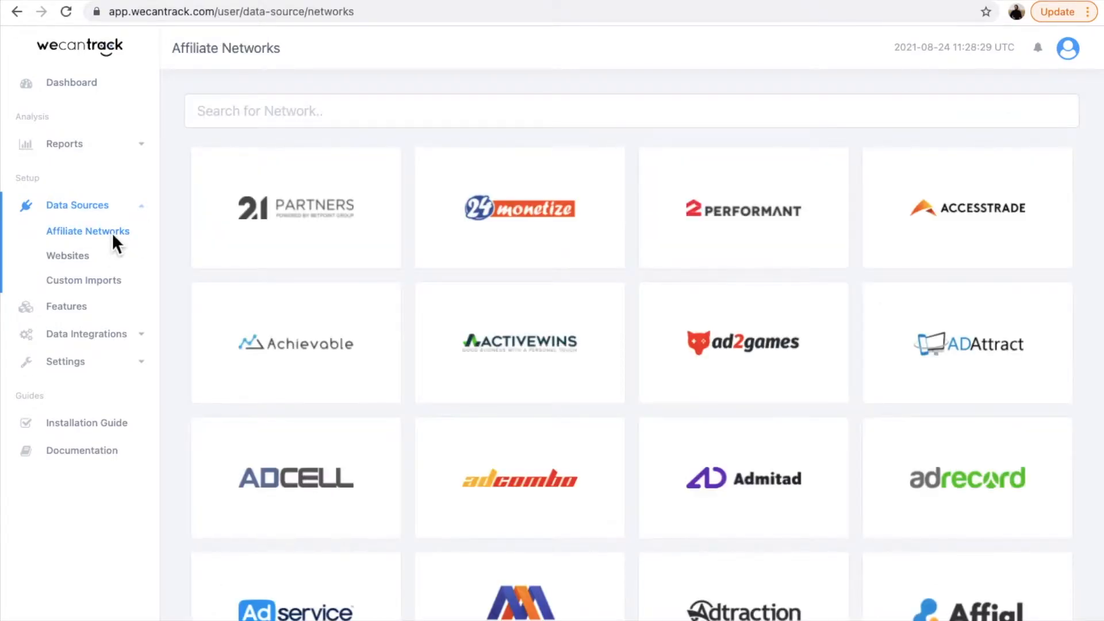
pyautogui.click(353, 116)
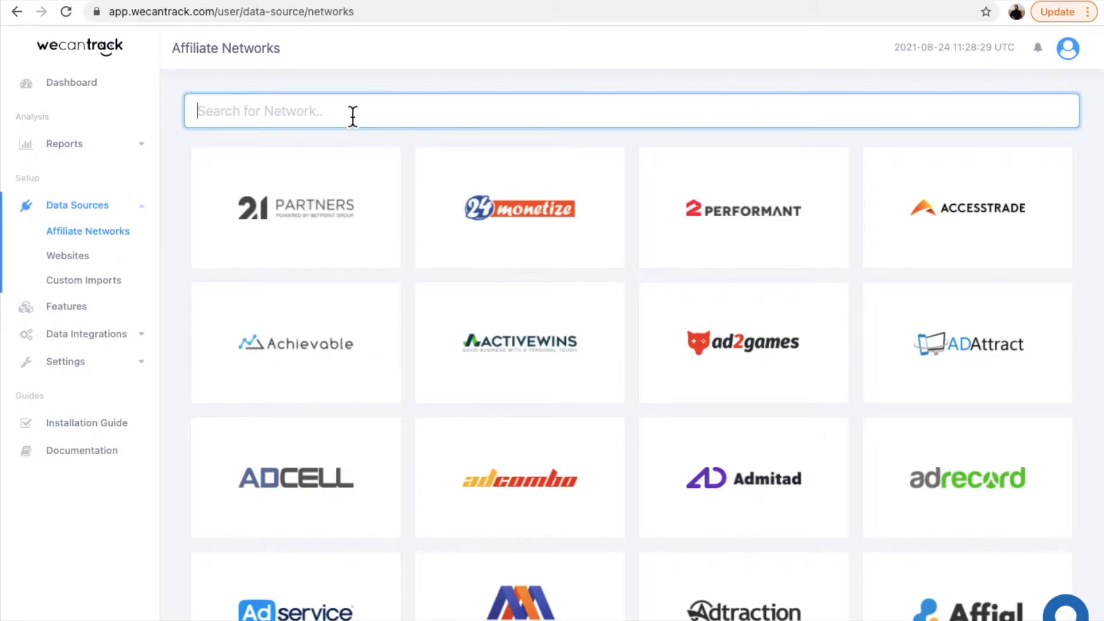
pyautogui.write('clickbank')
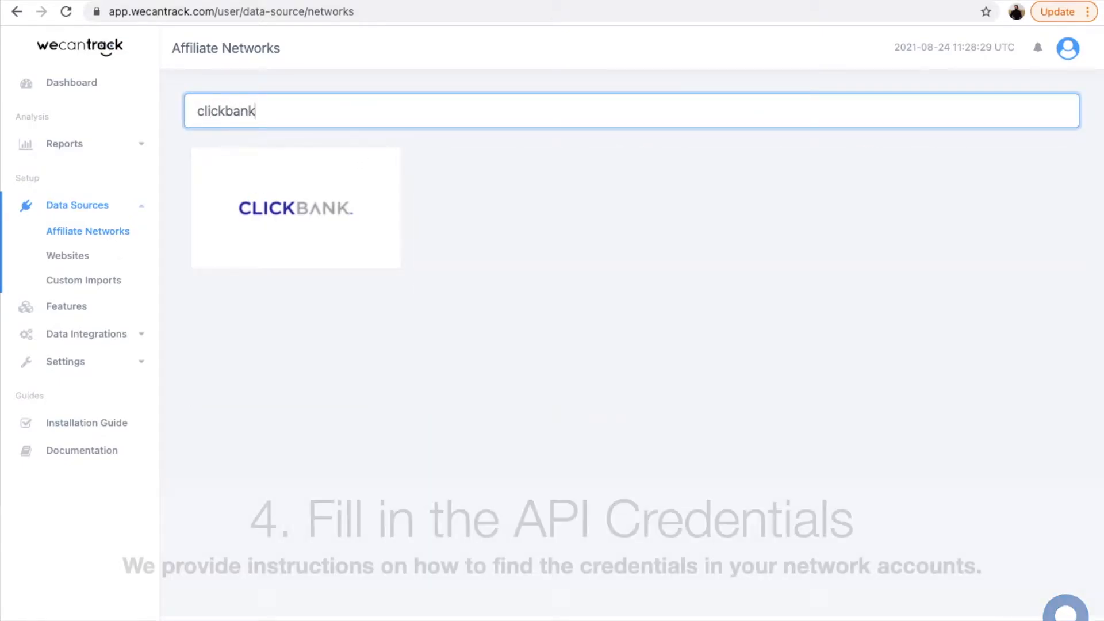
pyautogui.click(319, 222)
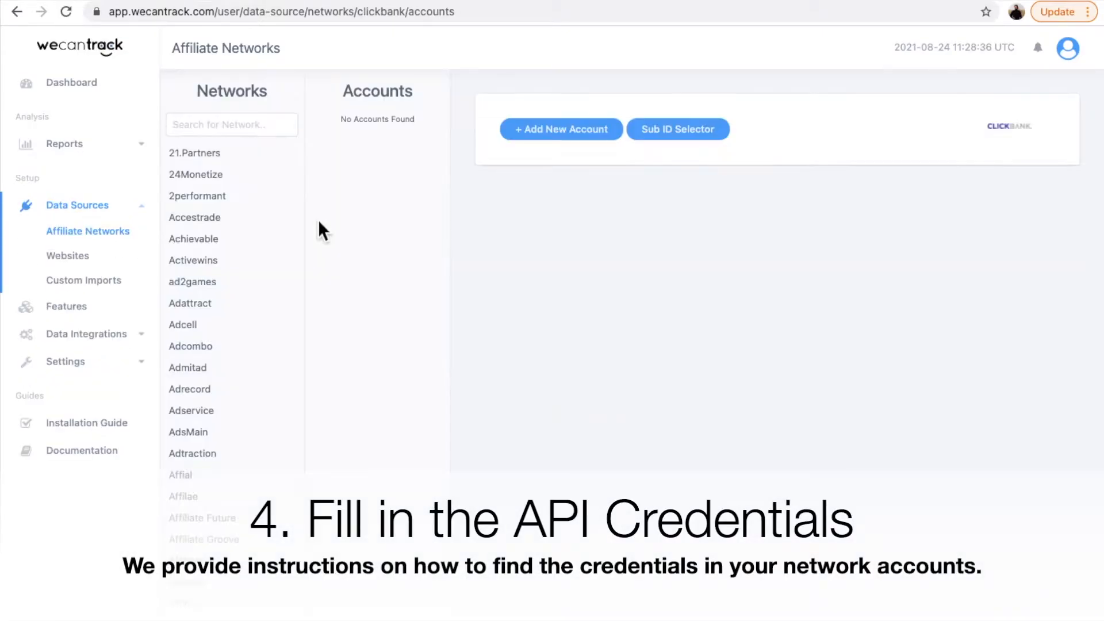
# Step: Start a new ClickBank account named WCTTest1 and paste the Clerk API key
pyautogui.click(560, 130)
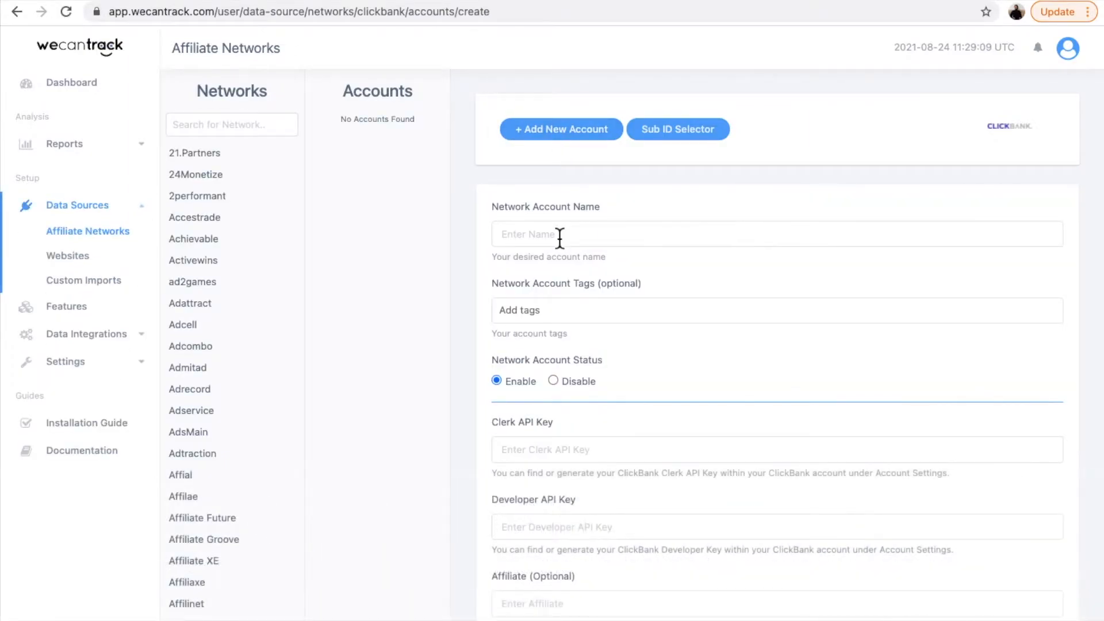
pyautogui.click(562, 236)
pyautogui.write('WCTTest1')
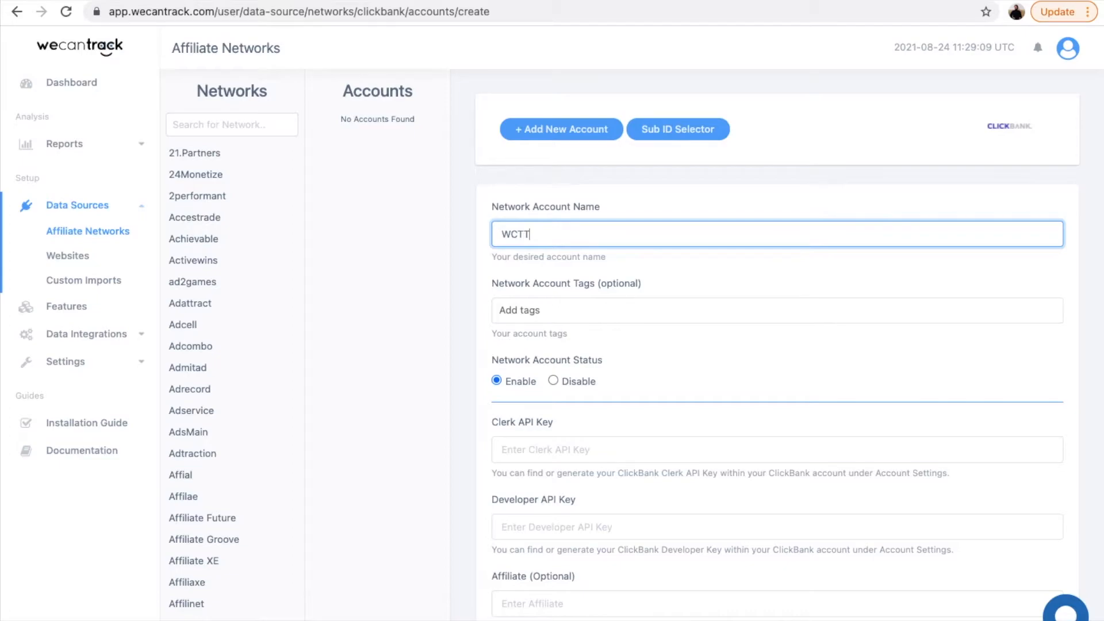
pyautogui.click(578, 454)
pyautogui.hotkey('ctrl', 'v')
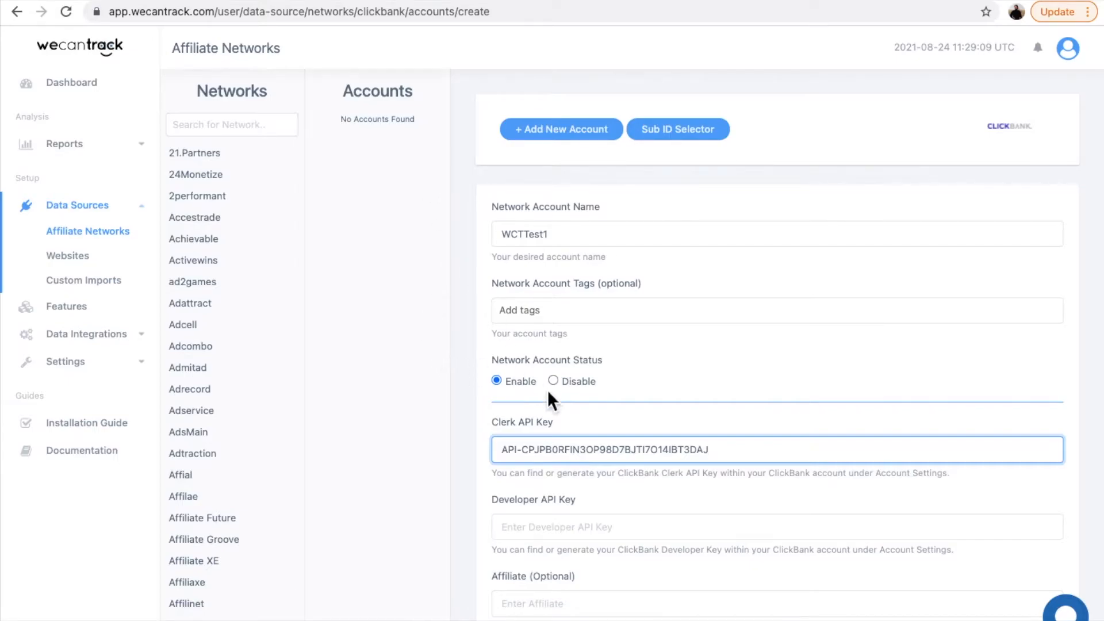
# Step: Paste the Developer API key for WCTTest1 and add the network account
pyautogui.scroll(-3, 548, 390)
pyautogui.click(546, 357)
pyautogui.hotkey('ctrl', 'v')
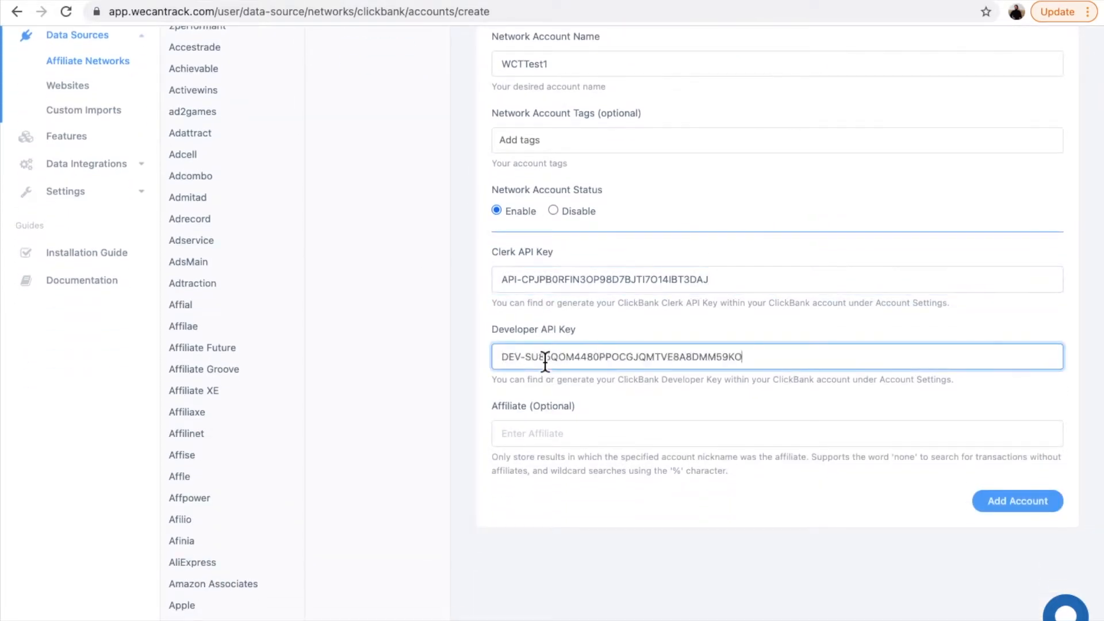
pyautogui.scroll(2, 814, 343)
pyautogui.scroll(-2, 813, 340)
pyautogui.click(1009, 550)
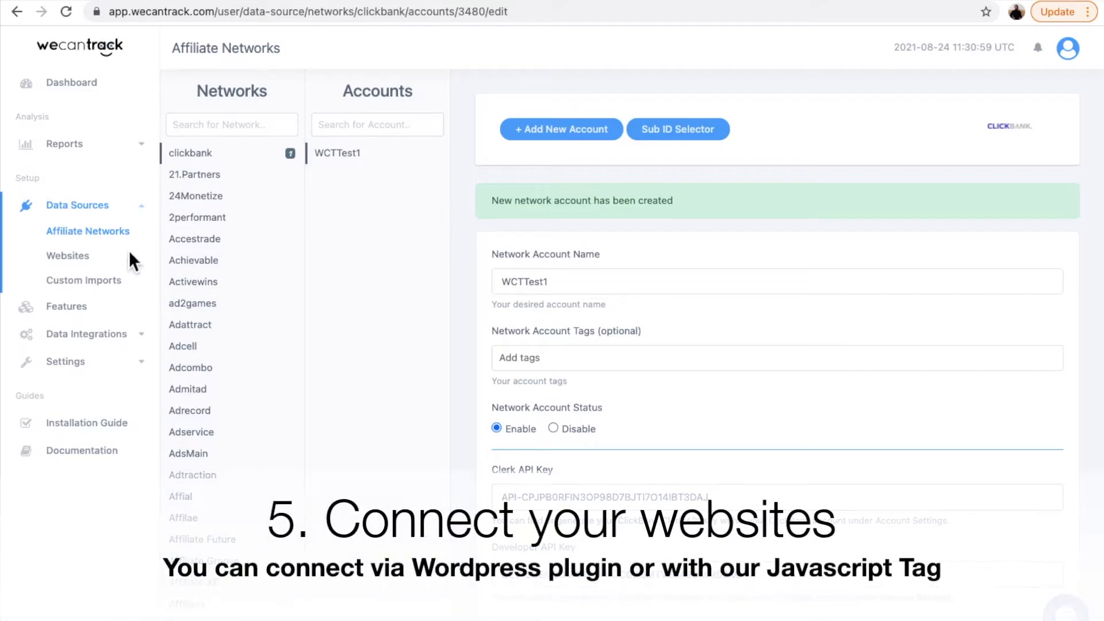
pyautogui.click(93, 258)
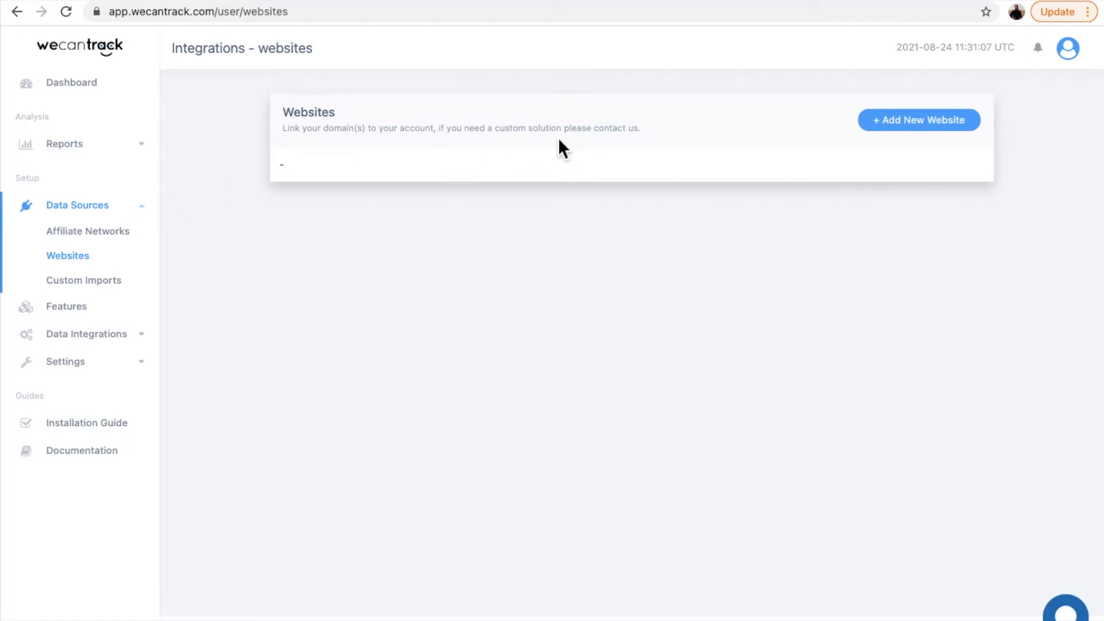
pyautogui.click(915, 120)
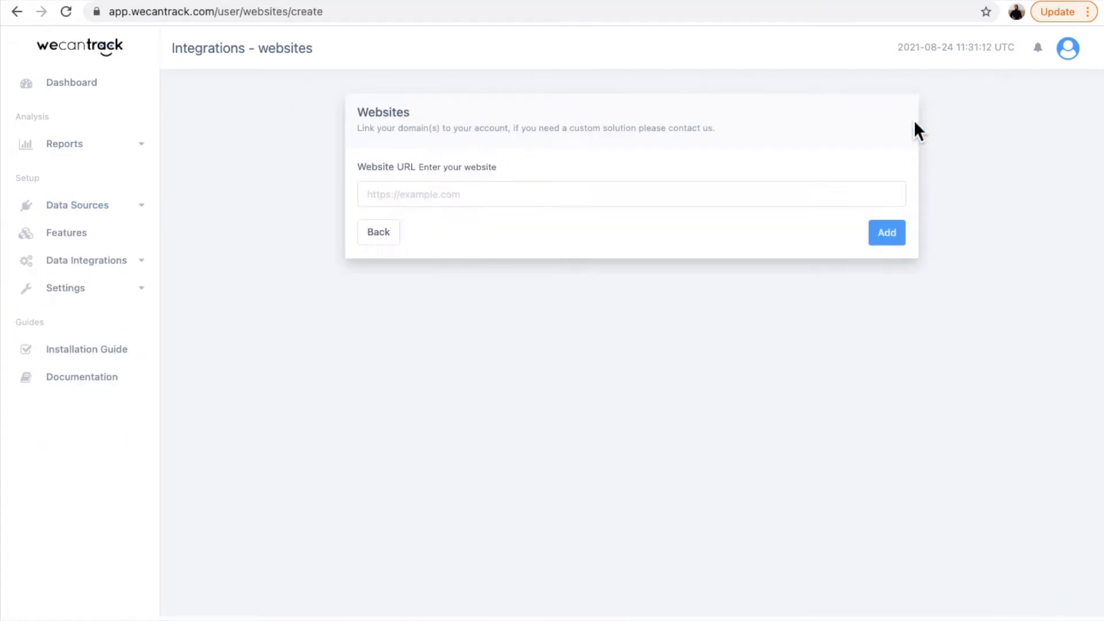
pyautogui.click(487, 201)
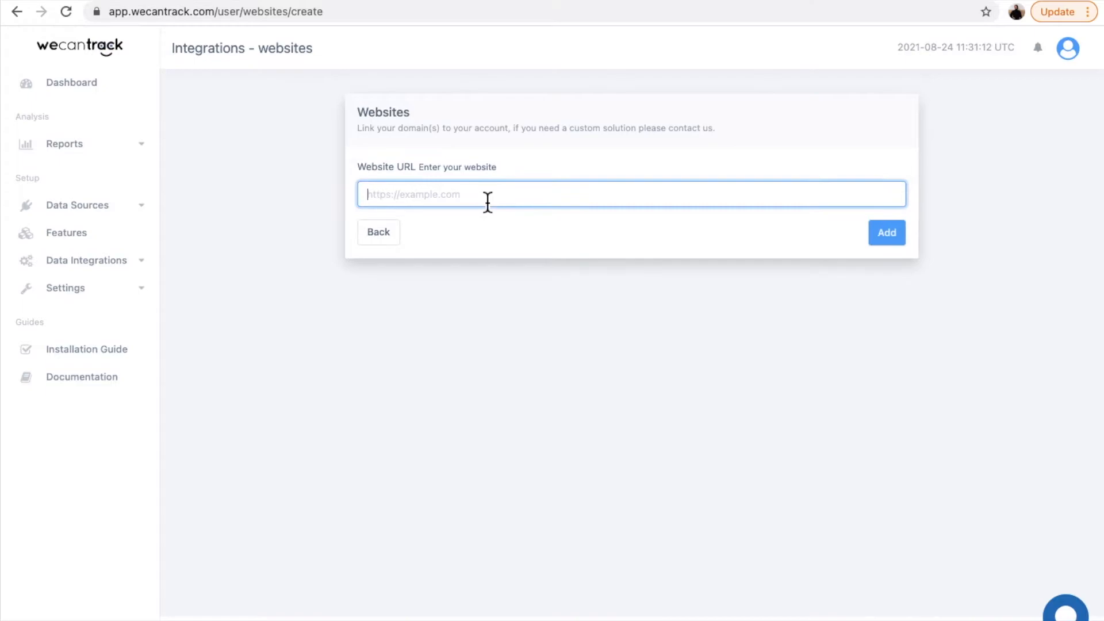
pyautogui.write('https://insurances.nl/')
pyautogui.click(886, 240)
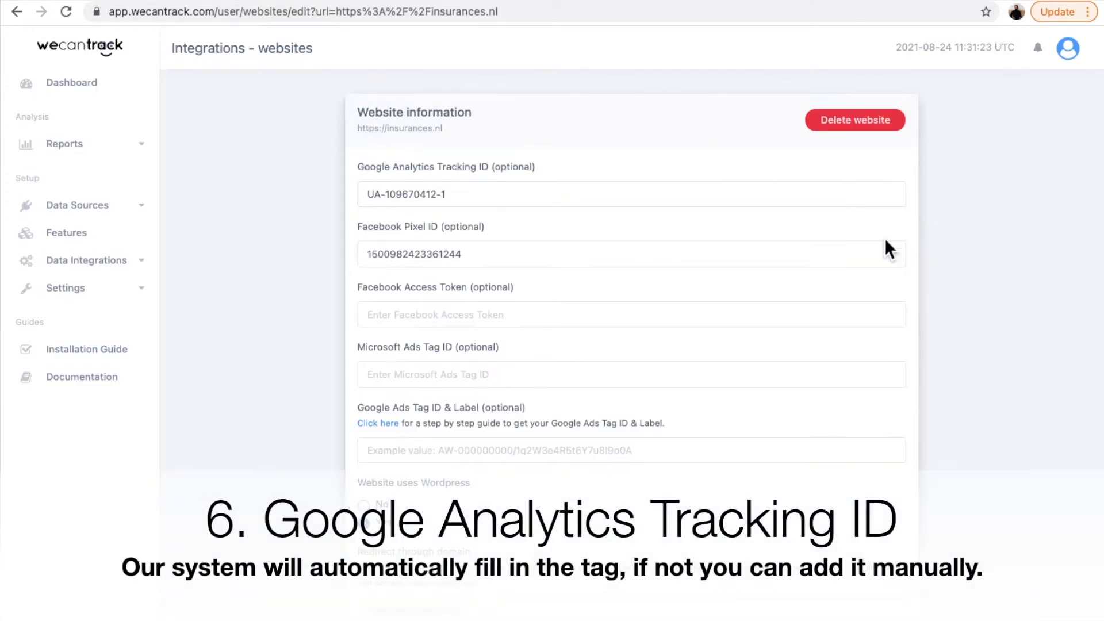
# Step: Review the insurances.nl tracking settings, set the website as using WordPress, and save to continue to its integration setup
pyautogui.scroll(-2, 503, 316)
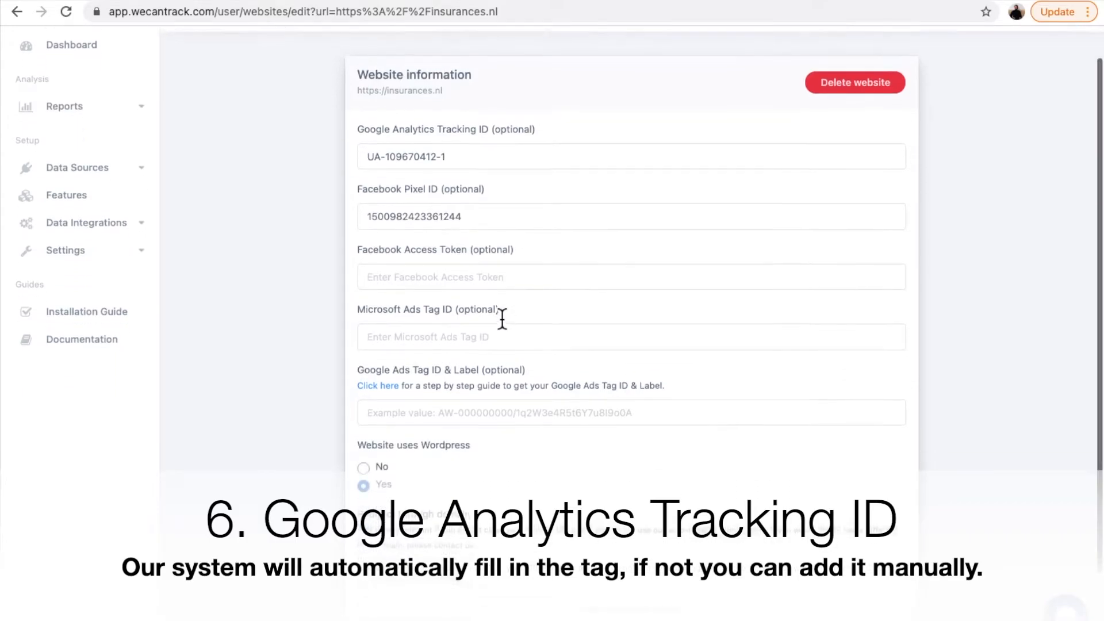
pyautogui.scroll(-3, 625, 383)
pyautogui.scroll(3, 625, 383)
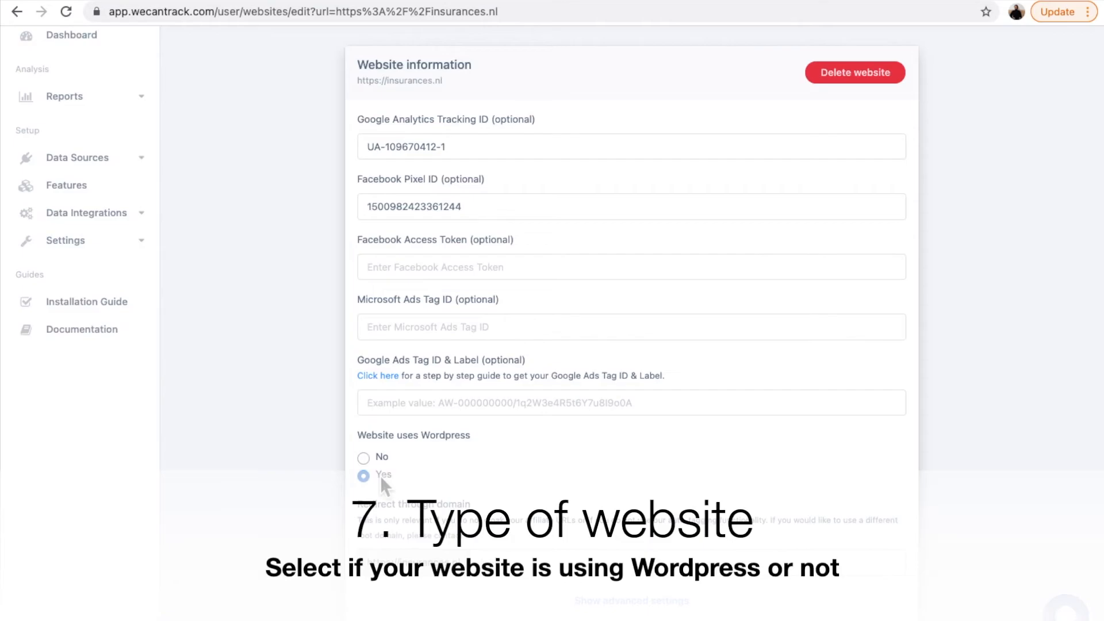
pyautogui.scroll(-2, 619, 480)
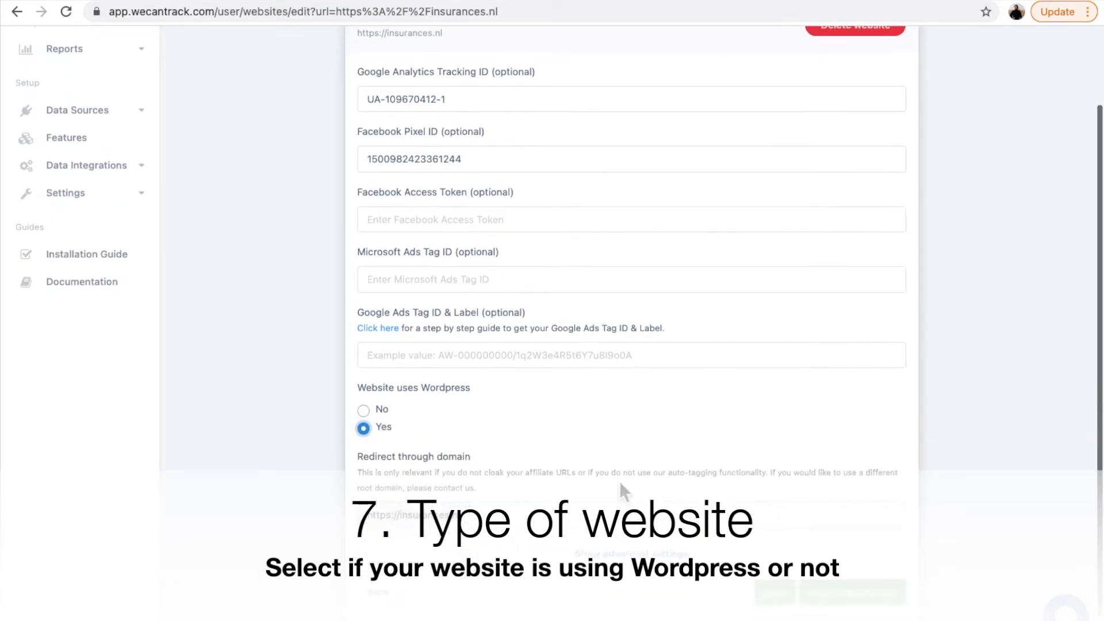
pyautogui.click(835, 596)
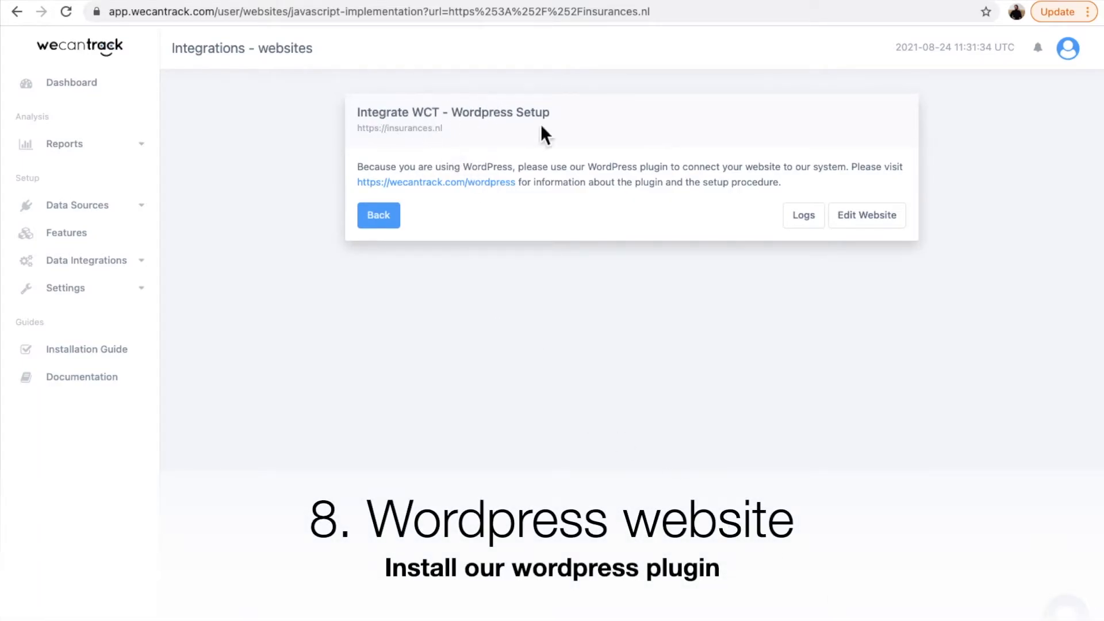
# Step: Consult the linked WordPress plugin page, and in the Insurances.nl WordPress admin search for wecantrack, install the plugin and activate it
pyautogui.click(480, 184)
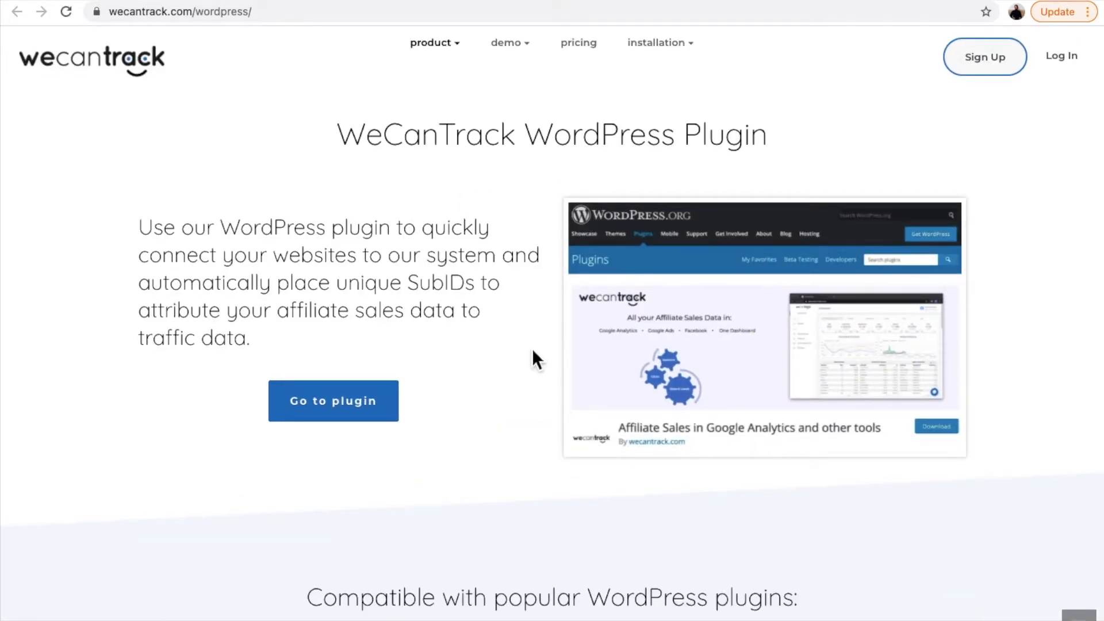
pyautogui.scroll(-2, 533, 348)
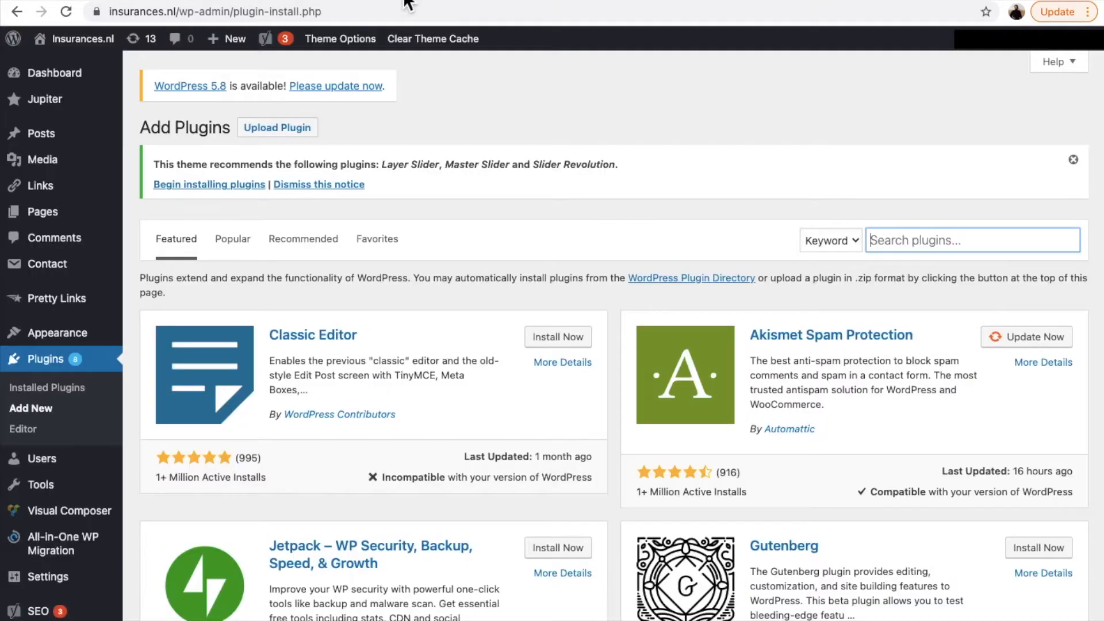
pyautogui.write('wecantrack')
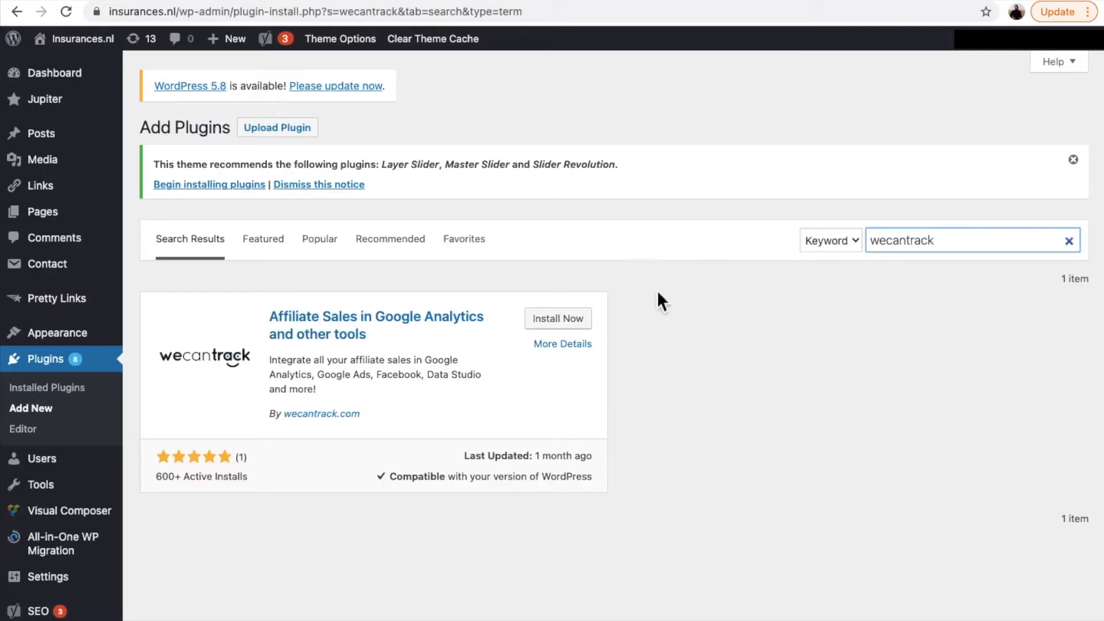
pyautogui.click(564, 322)
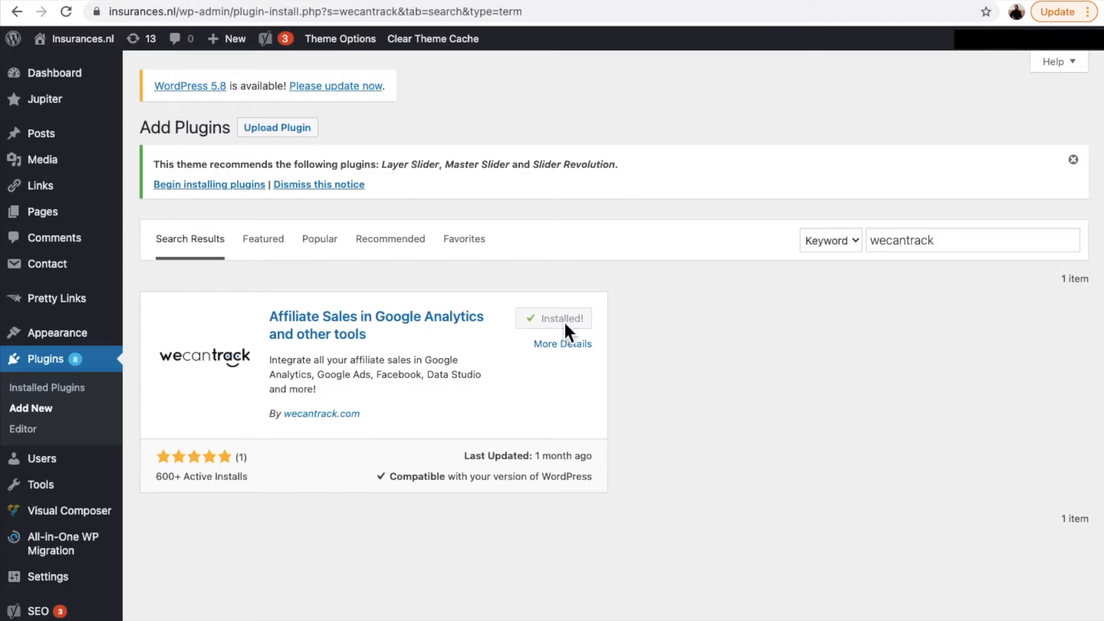
pyautogui.click(566, 325)
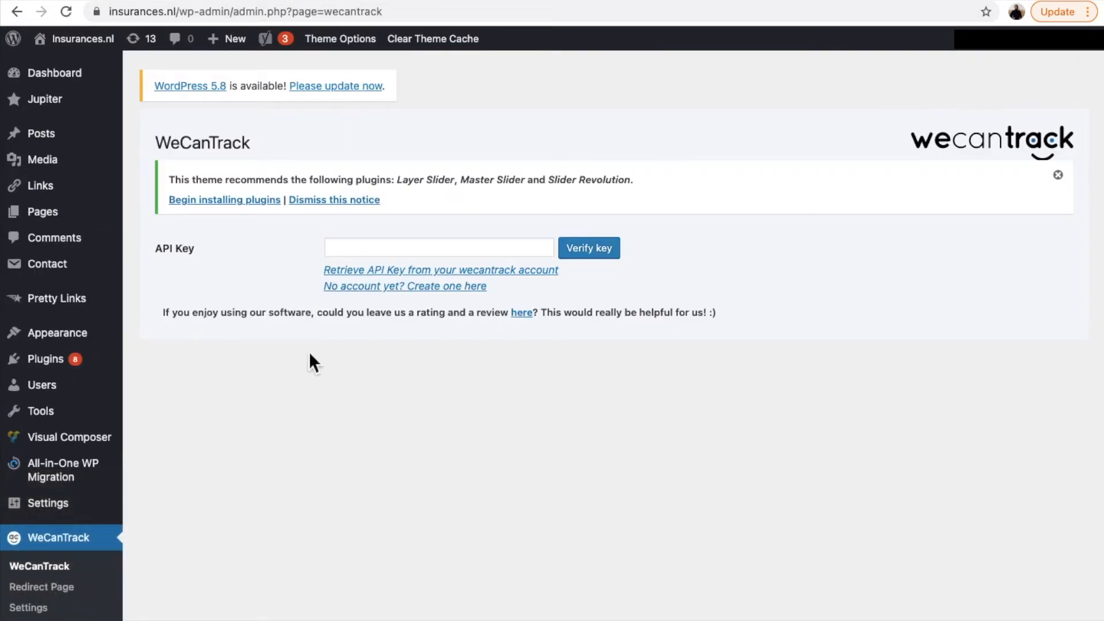
# Step: Retrieve the API key from the wecantrack account through the plugin's link and copy it
pyautogui.click(467, 271)
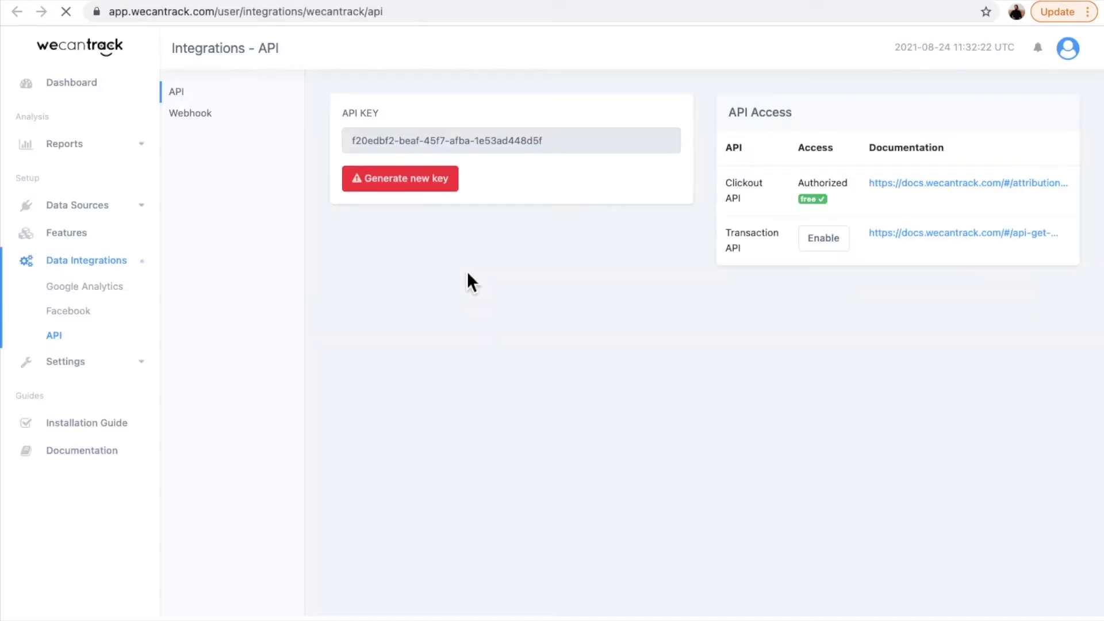
pyautogui.click(562, 143)
pyautogui.tripleClick(562, 142)
pyautogui.hotkey('ctrl', 'c')
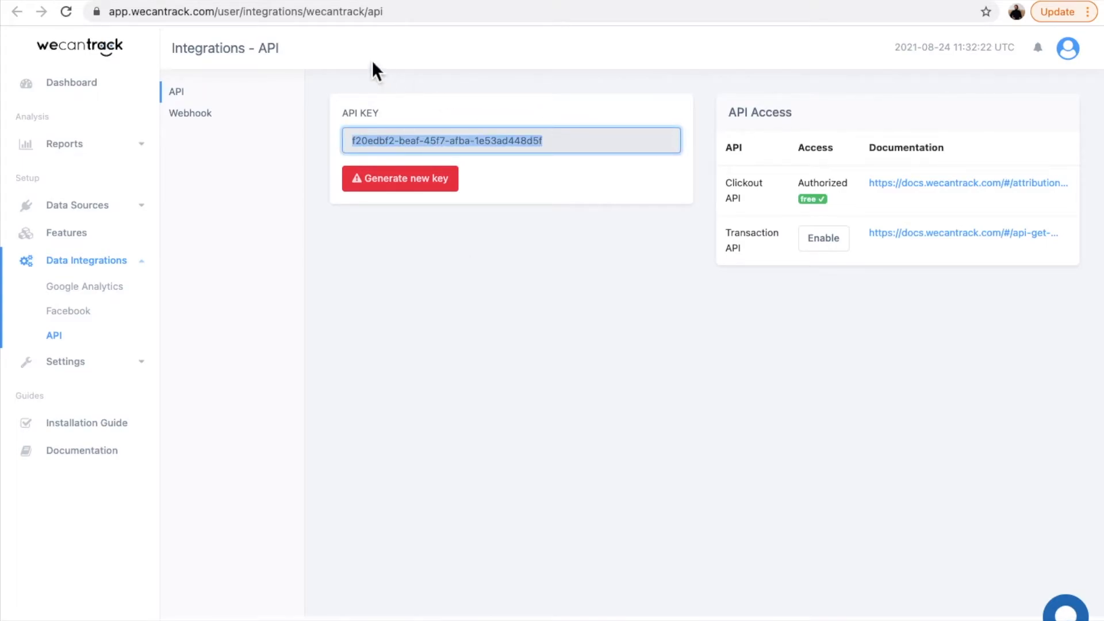
# Step: Return to the WordPress plugin page, paste the API key, and verify it
pyautogui.click(353, 0)
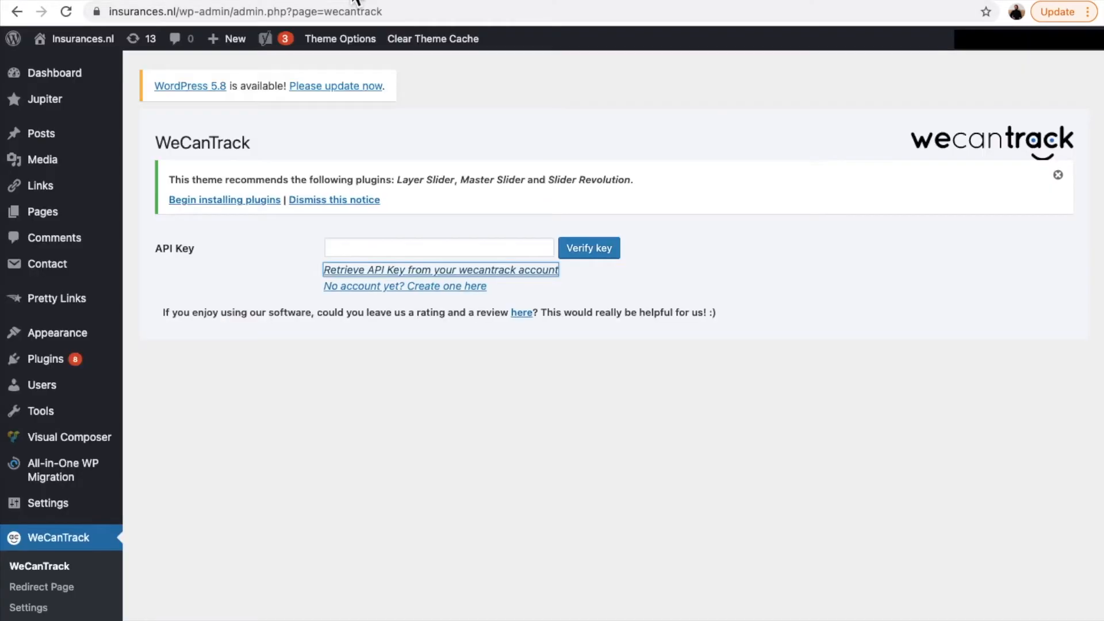
pyautogui.click(401, 250)
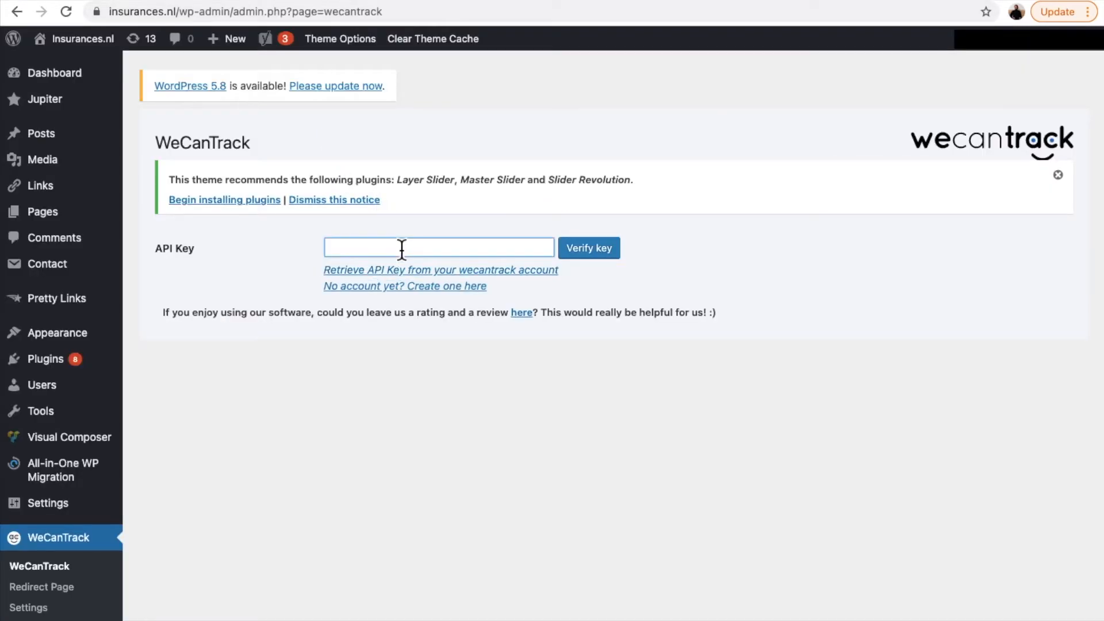
pyautogui.hotkey('ctrl', 'v')
pyautogui.click(601, 257)
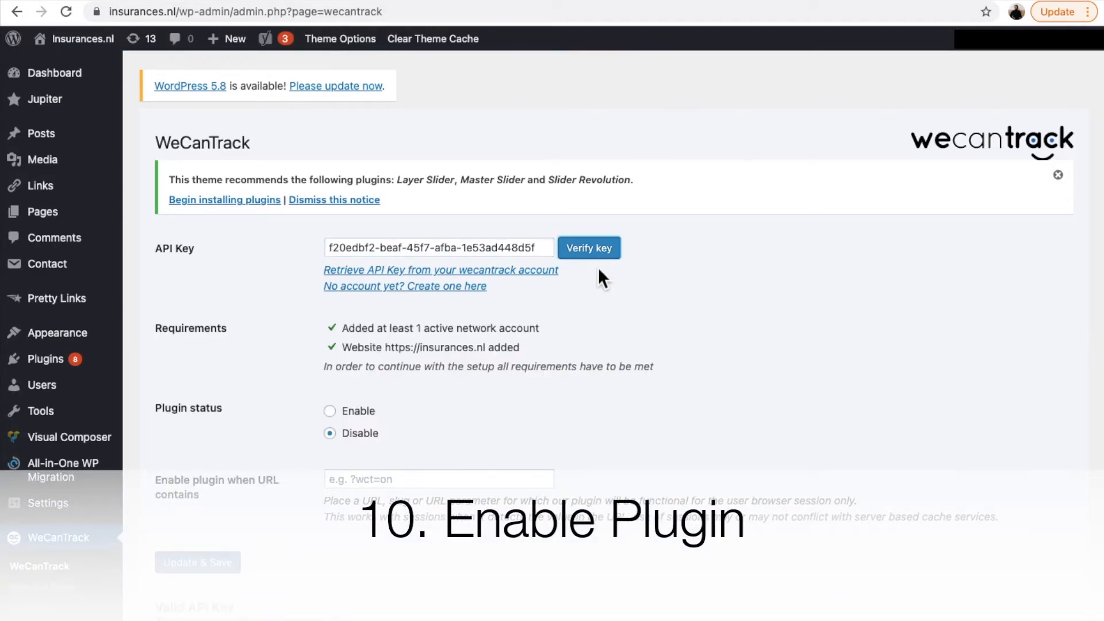
pyautogui.scroll(-2, 589, 385)
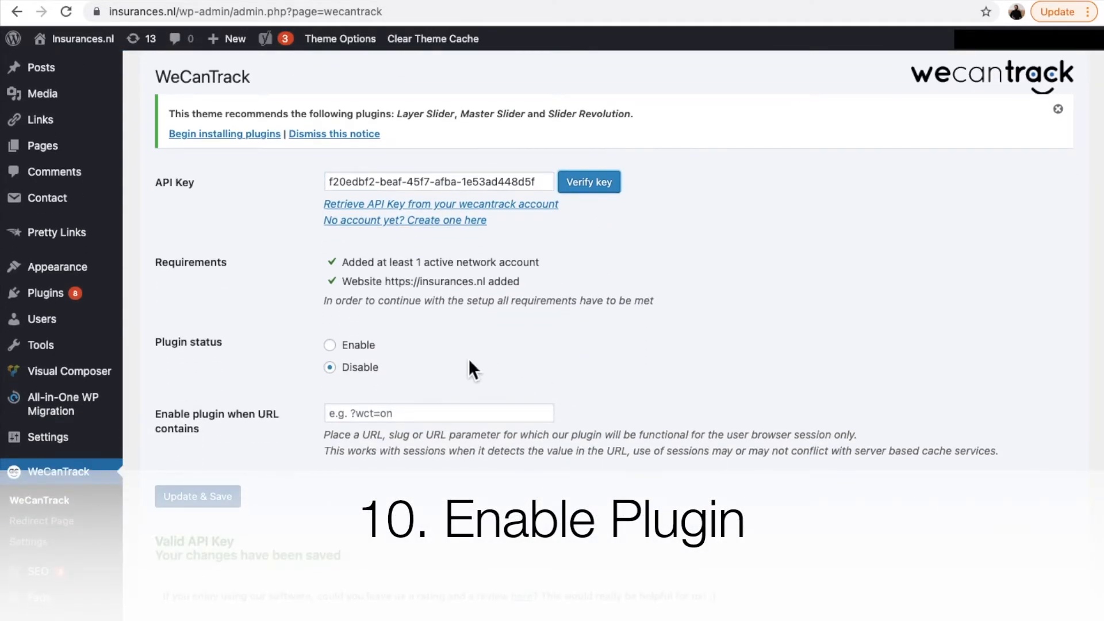
# Step: Set the WeCanTrack plugin status to Enable and save the plugin settings
pyautogui.scroll(-2, 469, 361)
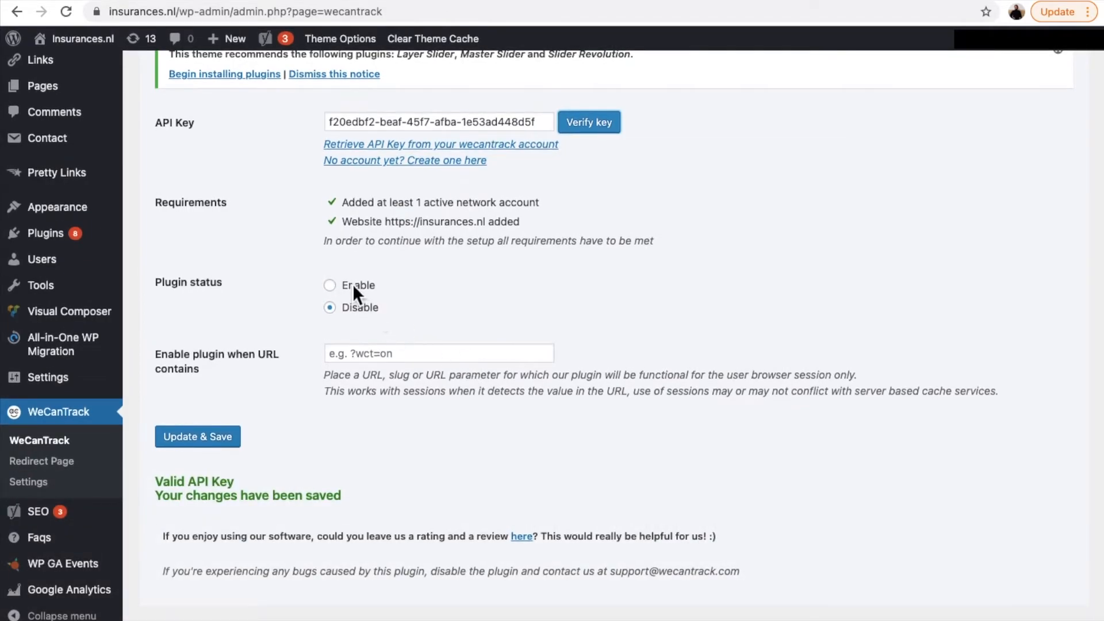
pyautogui.click(353, 284)
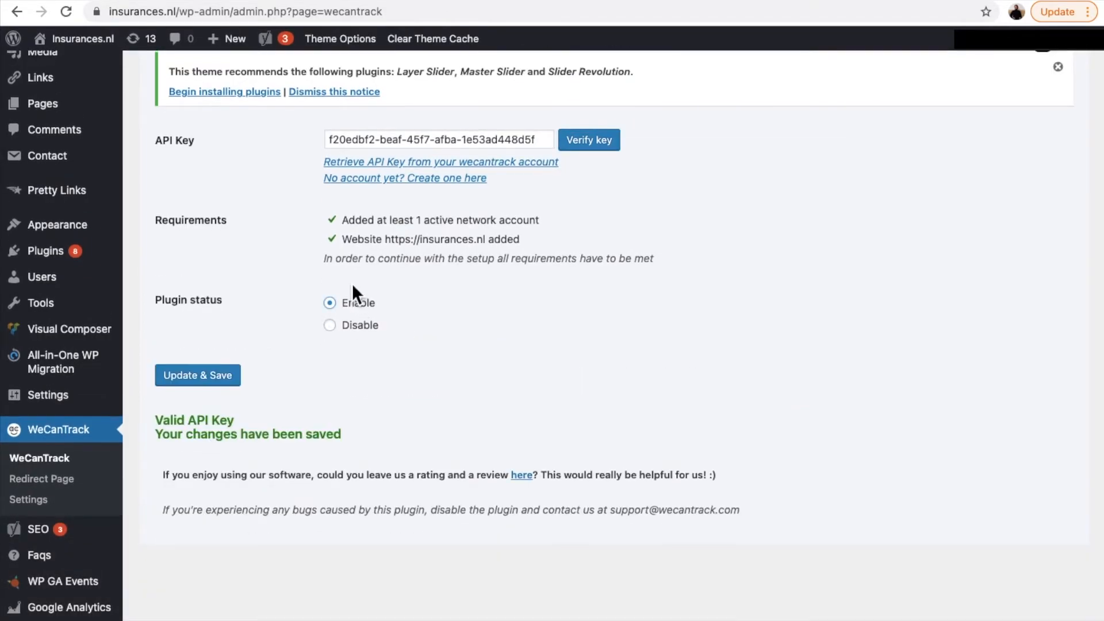
pyautogui.click(216, 377)
pyautogui.scroll(2, 254, 292)
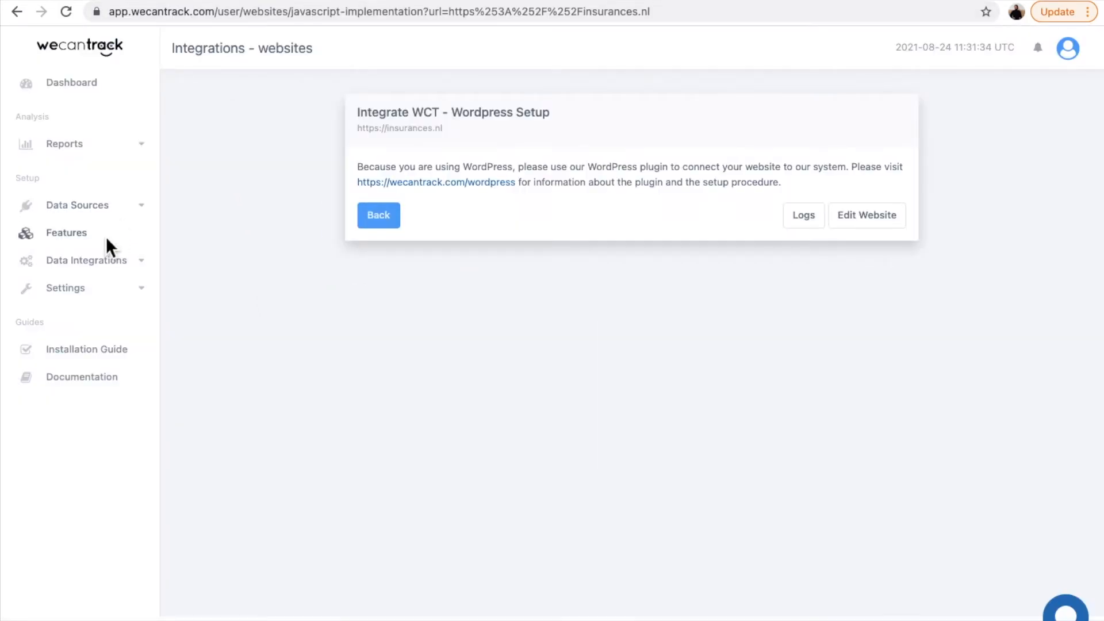
# Step: Switch to the wecantrack account, check the connected websites list, and enable the Google Analytics Integration feature
pyautogui.click(105, 206)
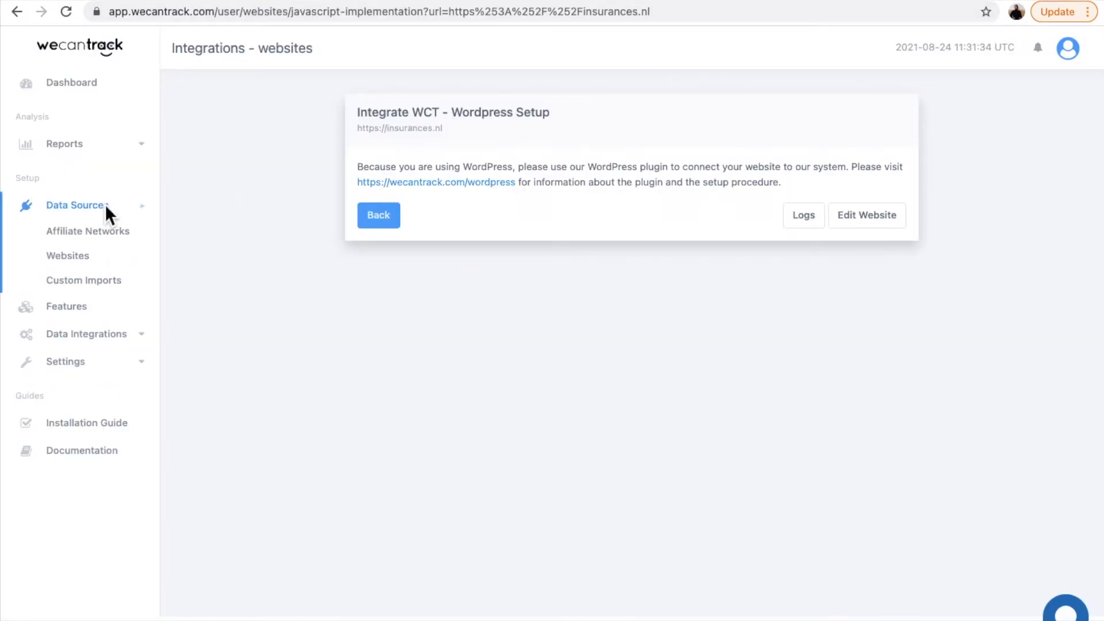
pyautogui.click(87, 258)
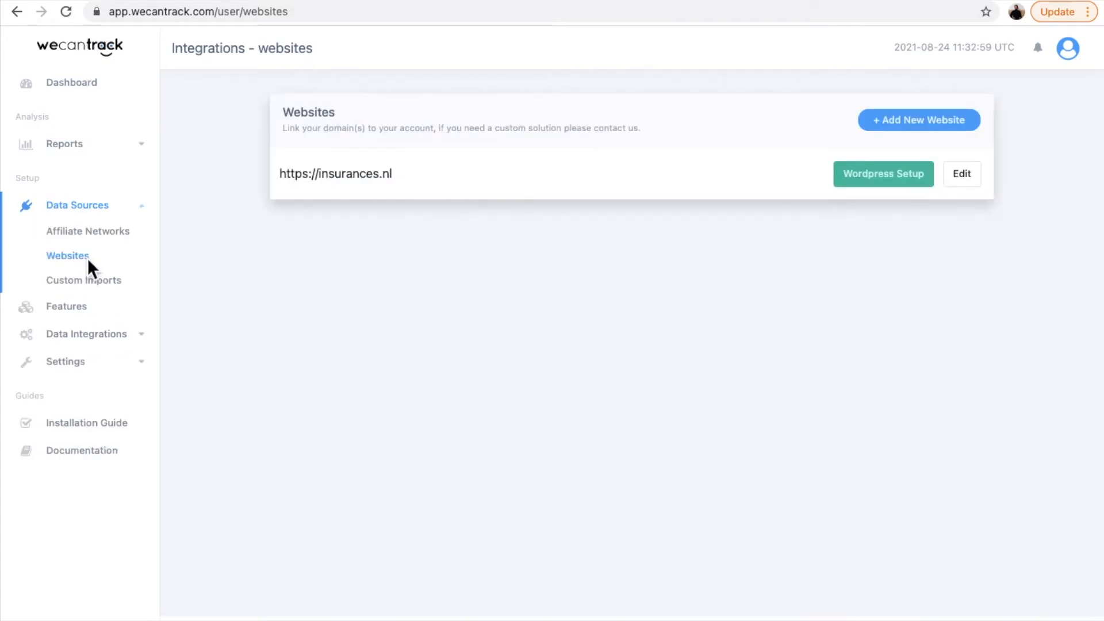
pyautogui.click(76, 309)
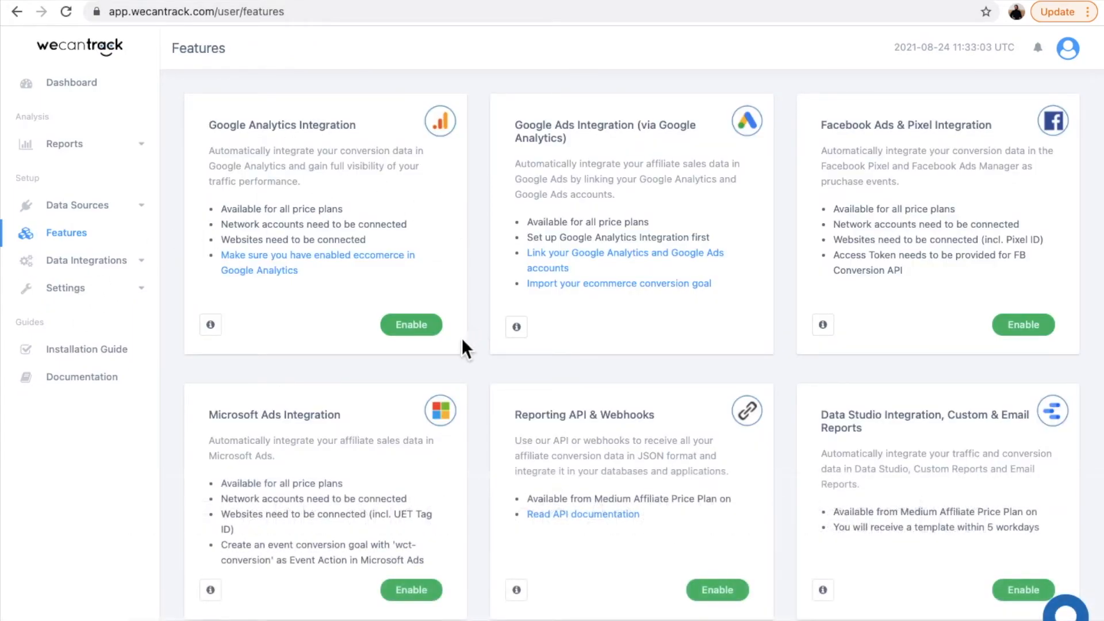
pyautogui.click(413, 333)
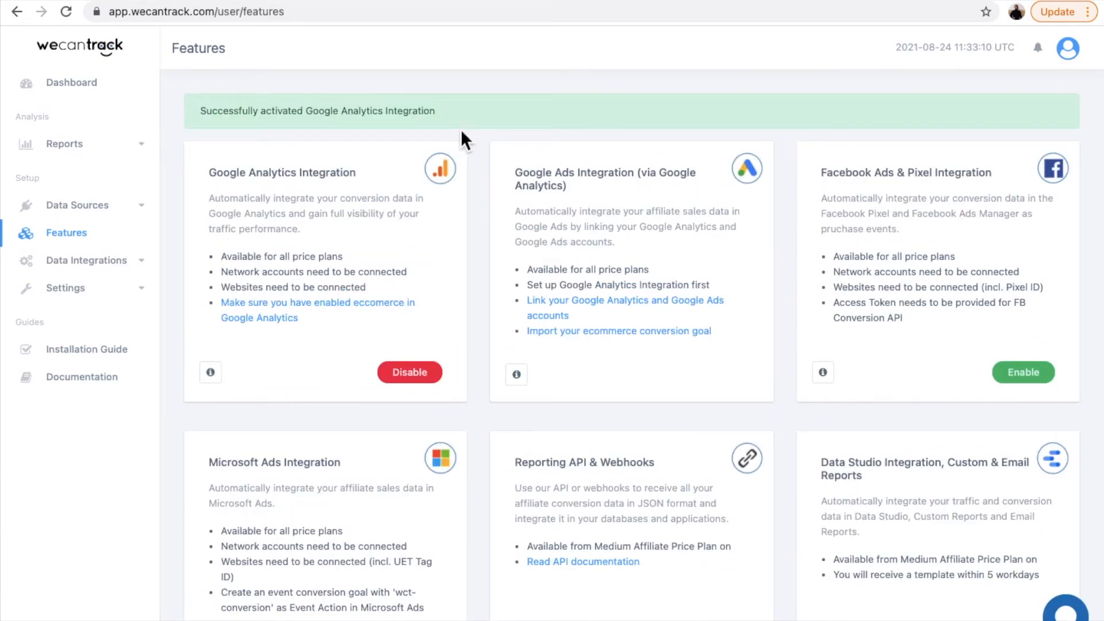
# Step: Switch to Google Analytics, enable E-commerce in the Insurances.nl view's E-commerce settings, save, and return to the admin overview
pyautogui.click(554, 3)
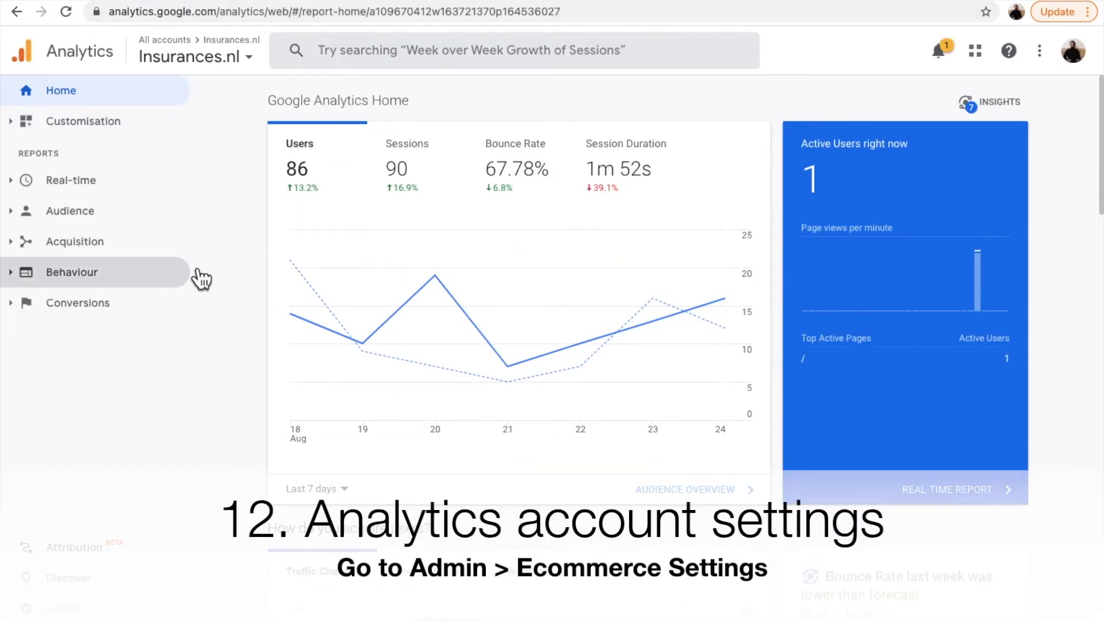
pyautogui.click(78, 611)
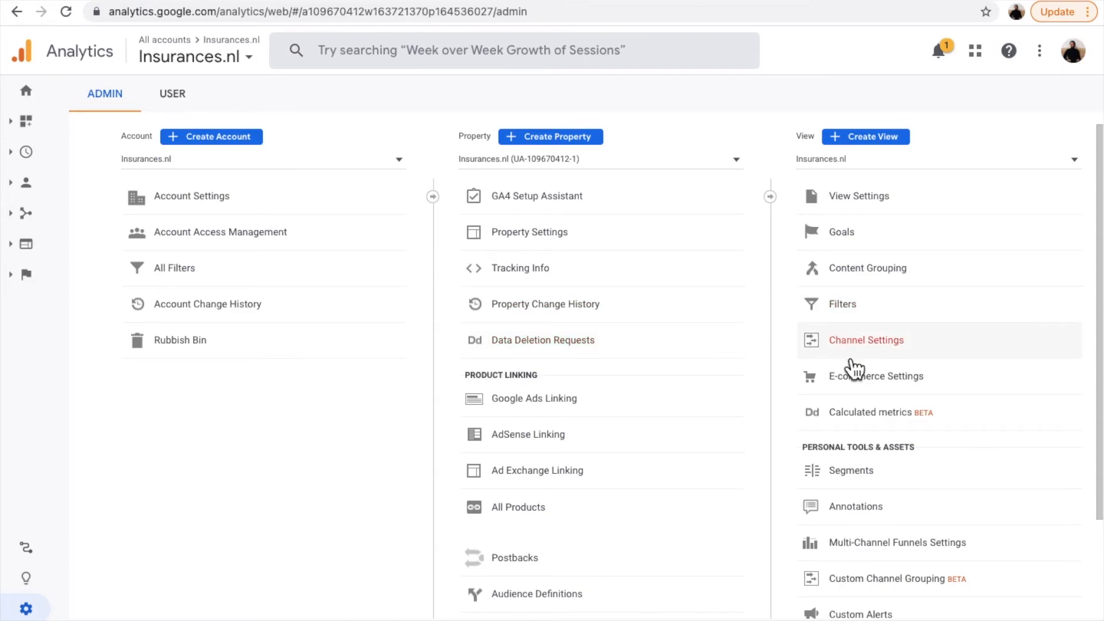
pyautogui.click(963, 391)
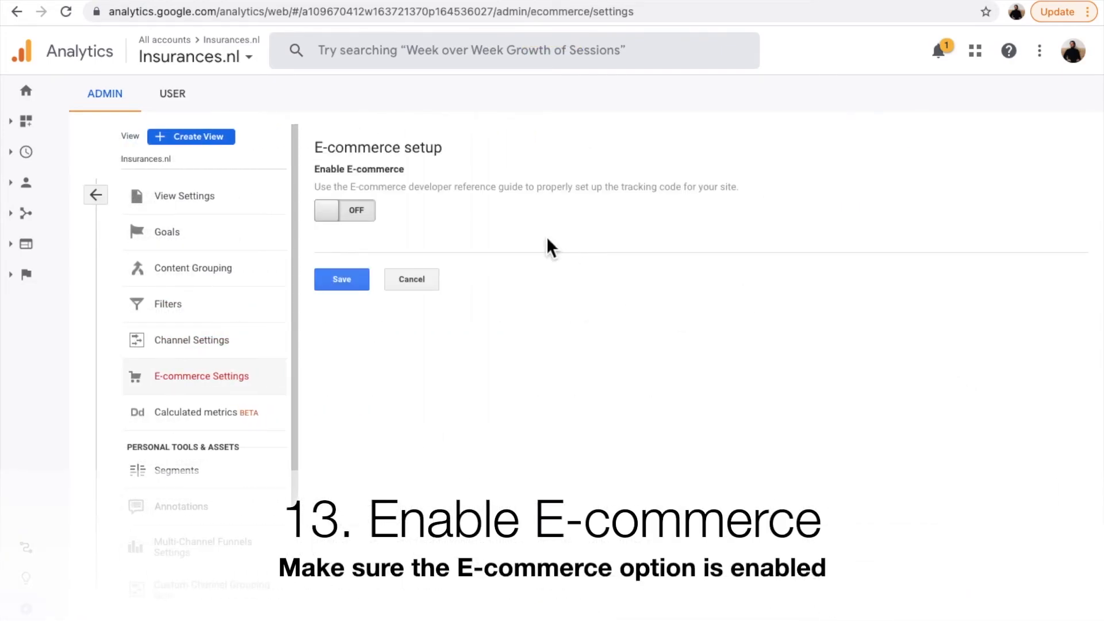
pyautogui.click(371, 219)
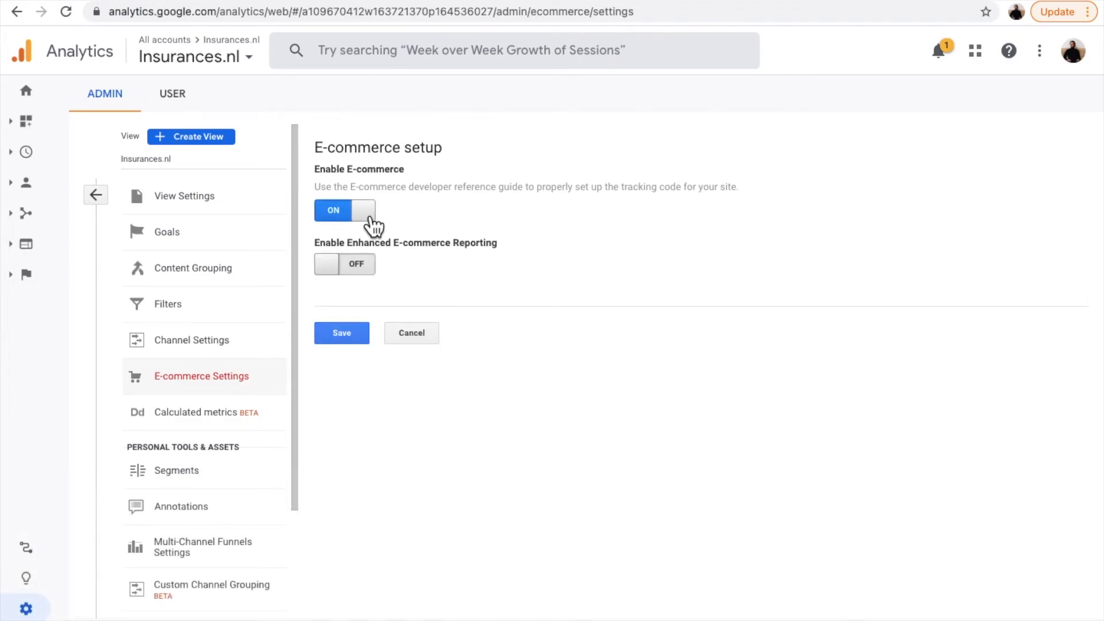
pyautogui.click(343, 335)
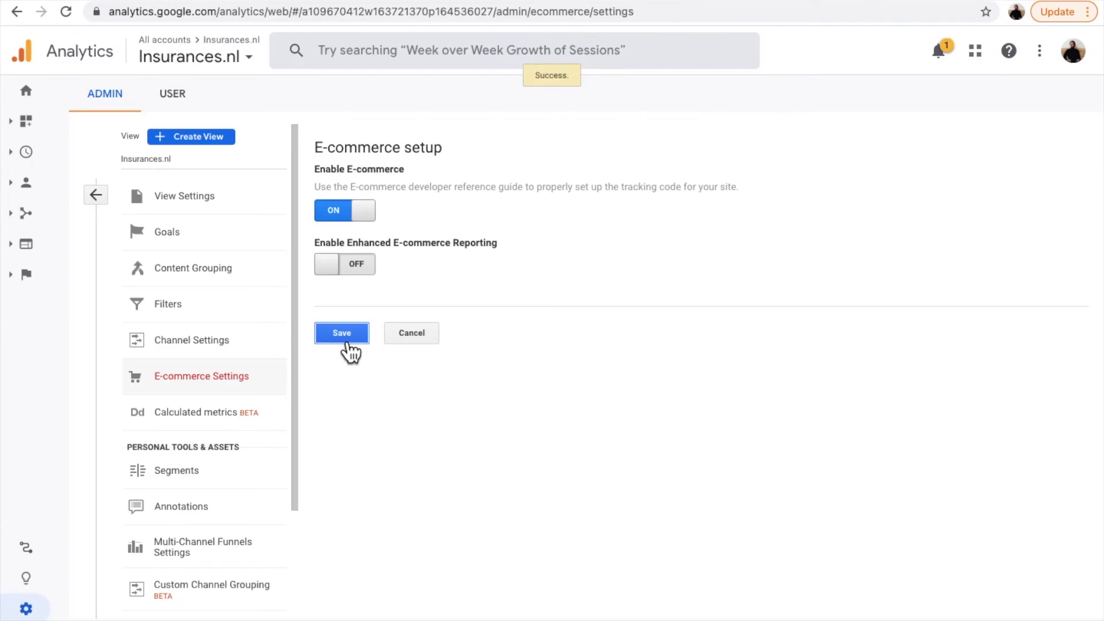
pyautogui.click(96, 195)
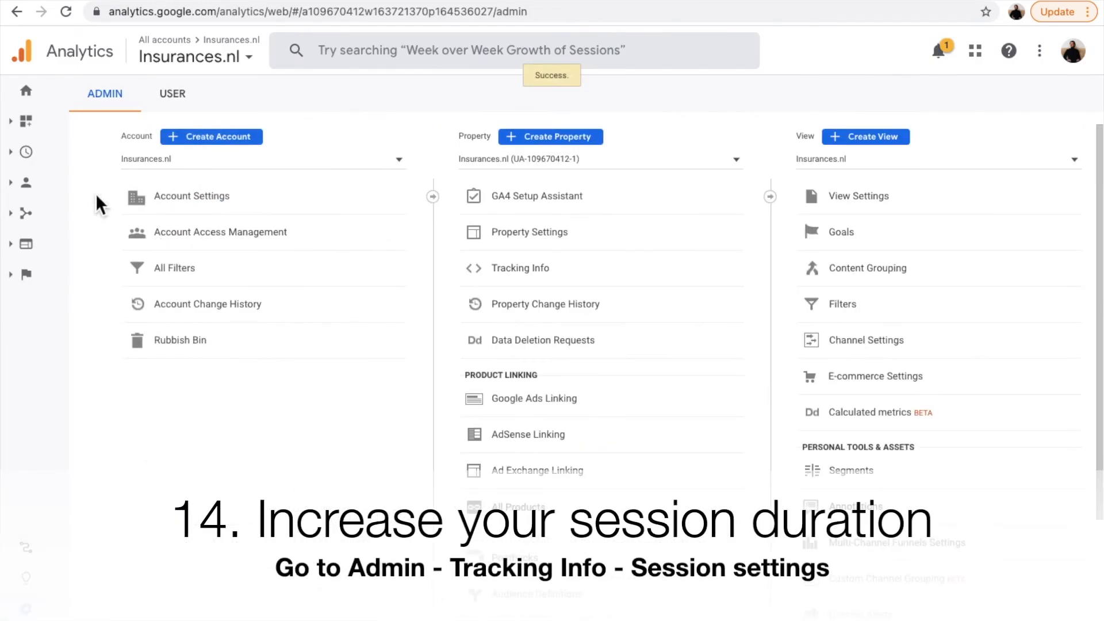
# Step: In the Insurances.nl property's session settings, set the session timeout to 4 hours and 0 minutes and apply it
pyautogui.click(595, 283)
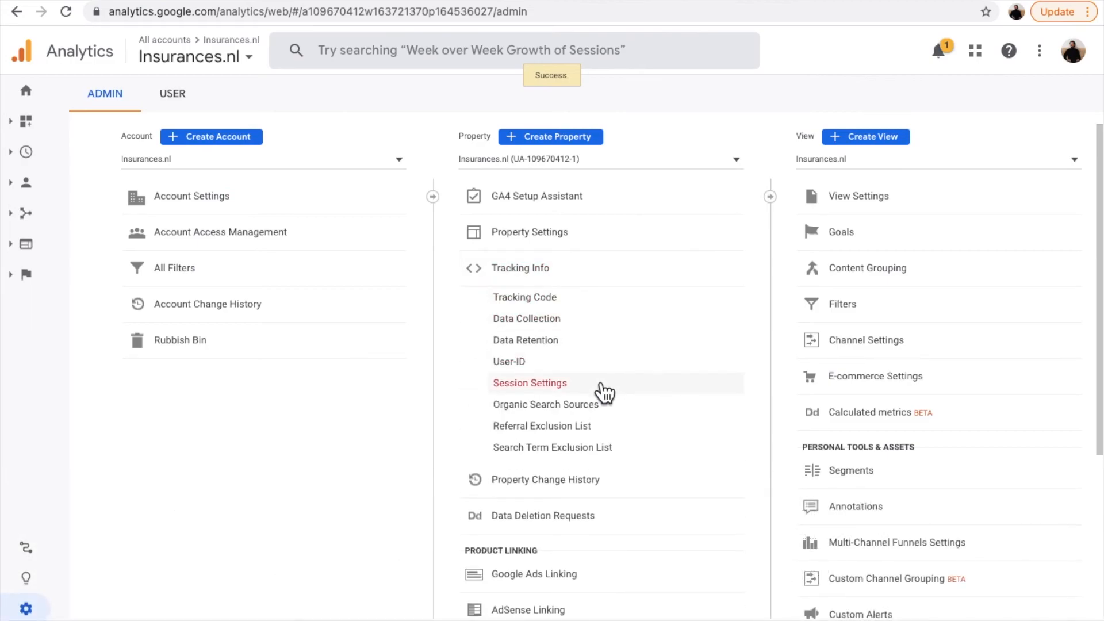
pyautogui.click(571, 391)
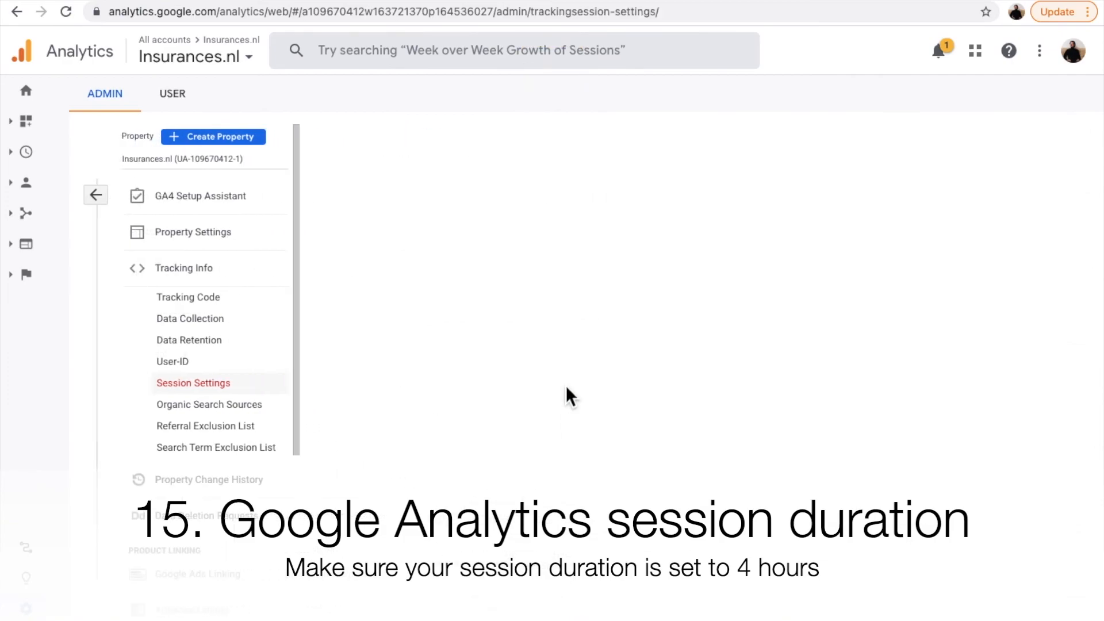
pyautogui.click(362, 258)
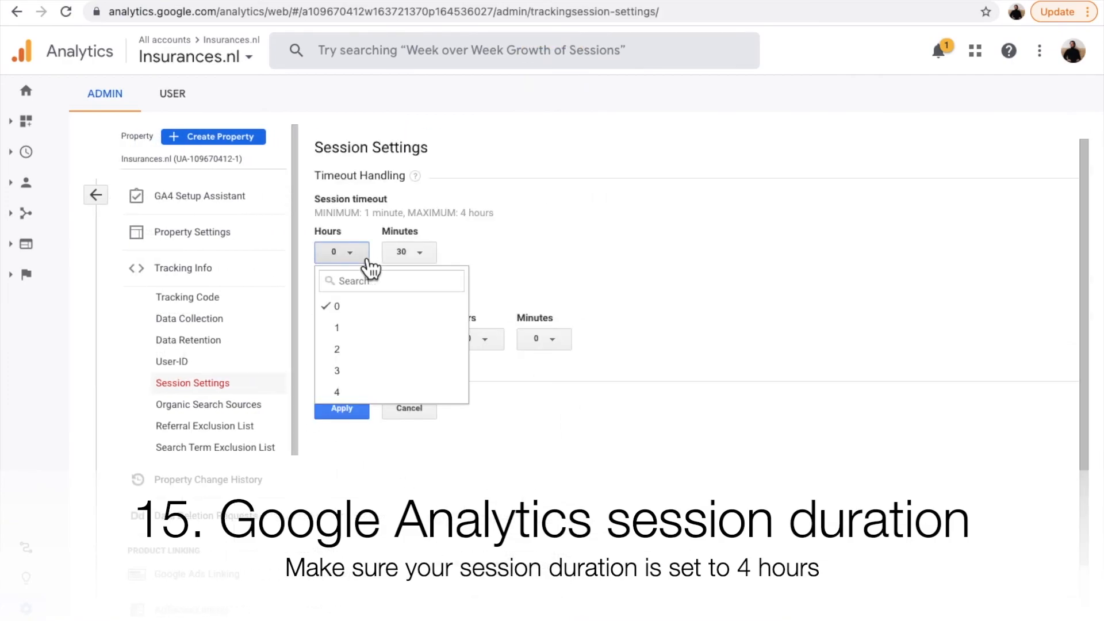
pyautogui.click(356, 389)
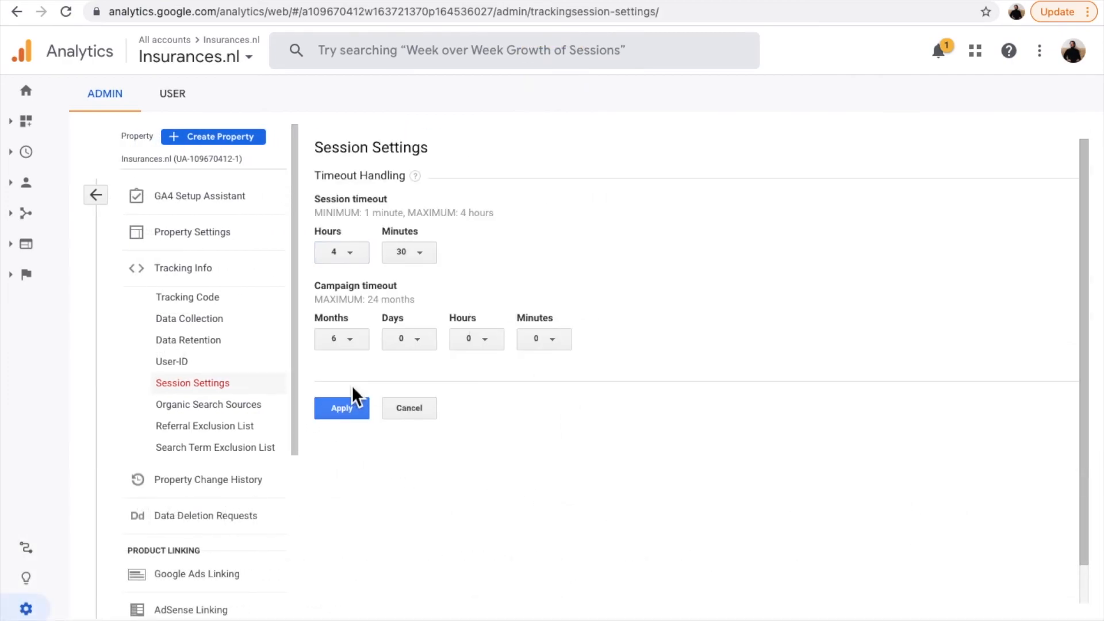
pyautogui.click(423, 256)
pyautogui.scroll(2, 435, 363)
pyautogui.scroll(6, 436, 371)
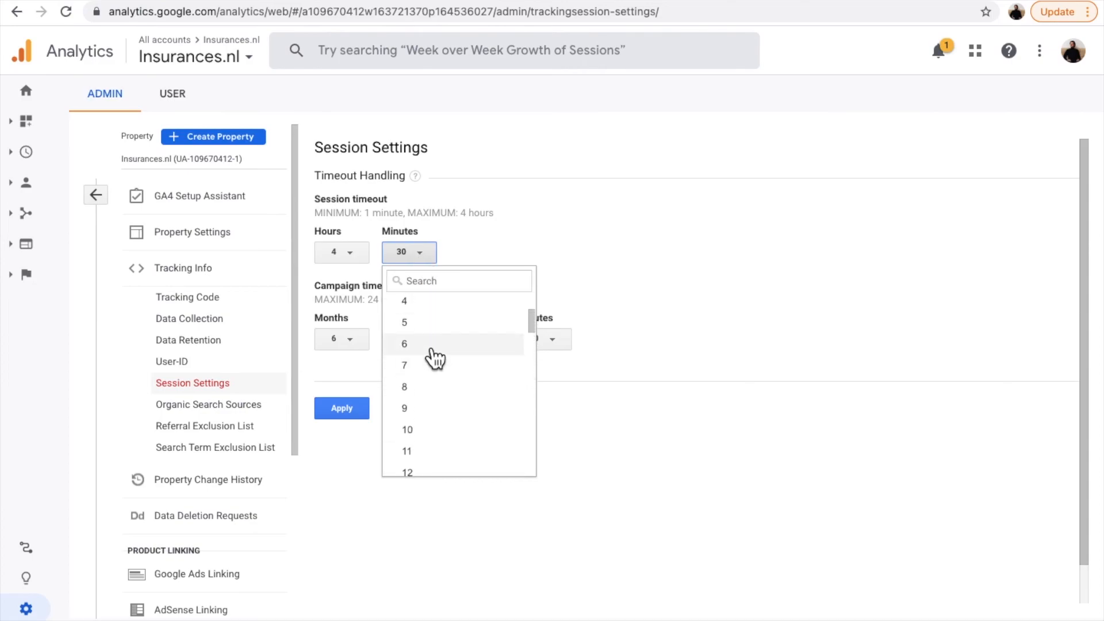
pyautogui.click(432, 308)
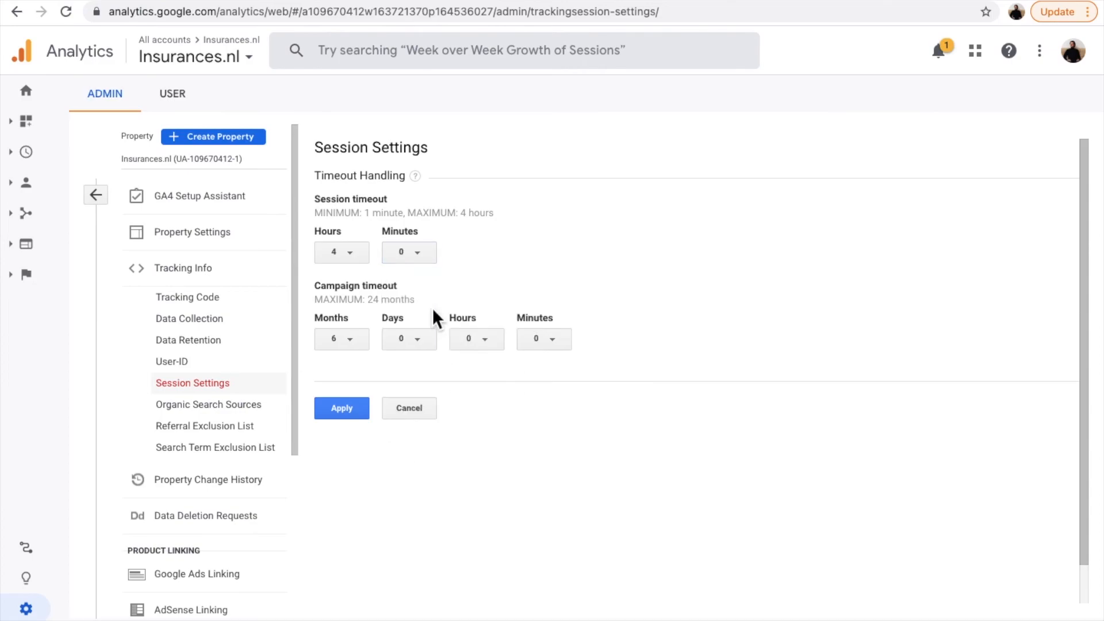
pyautogui.click(331, 418)
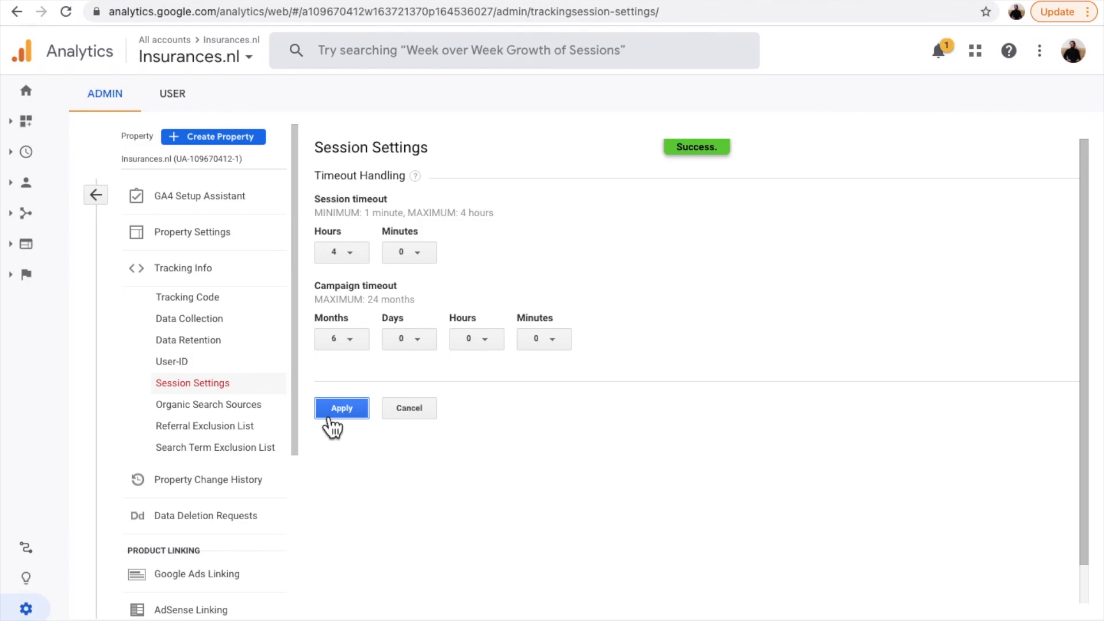
# Step: Leave the session settings, switch back to wecantrack, and open its dashboard
pyautogui.click(96, 195)
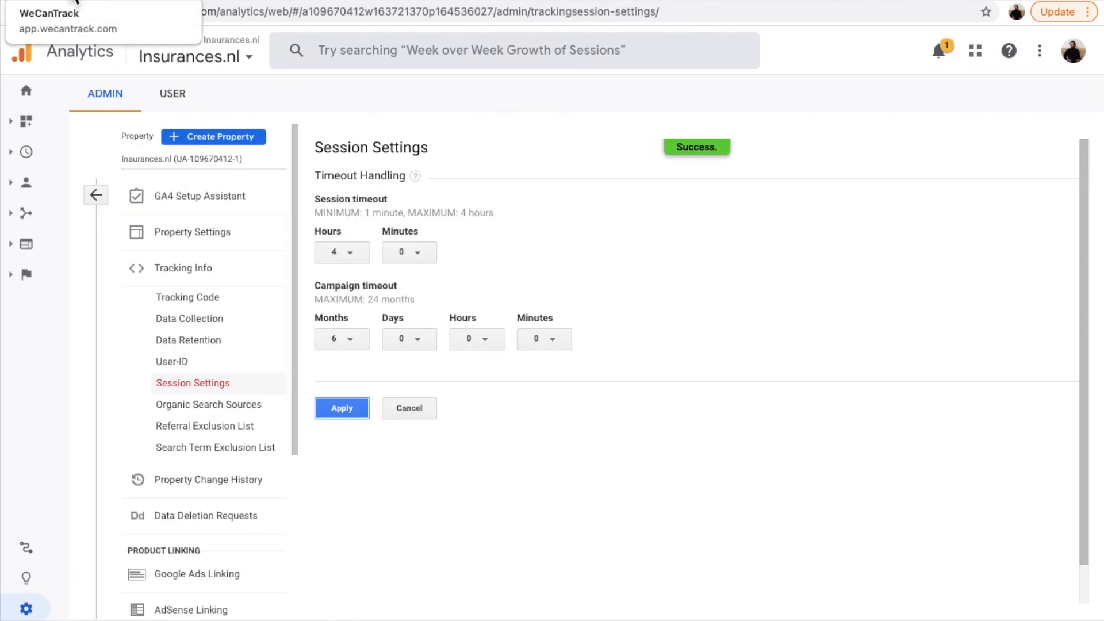
pyautogui.click(75, 1)
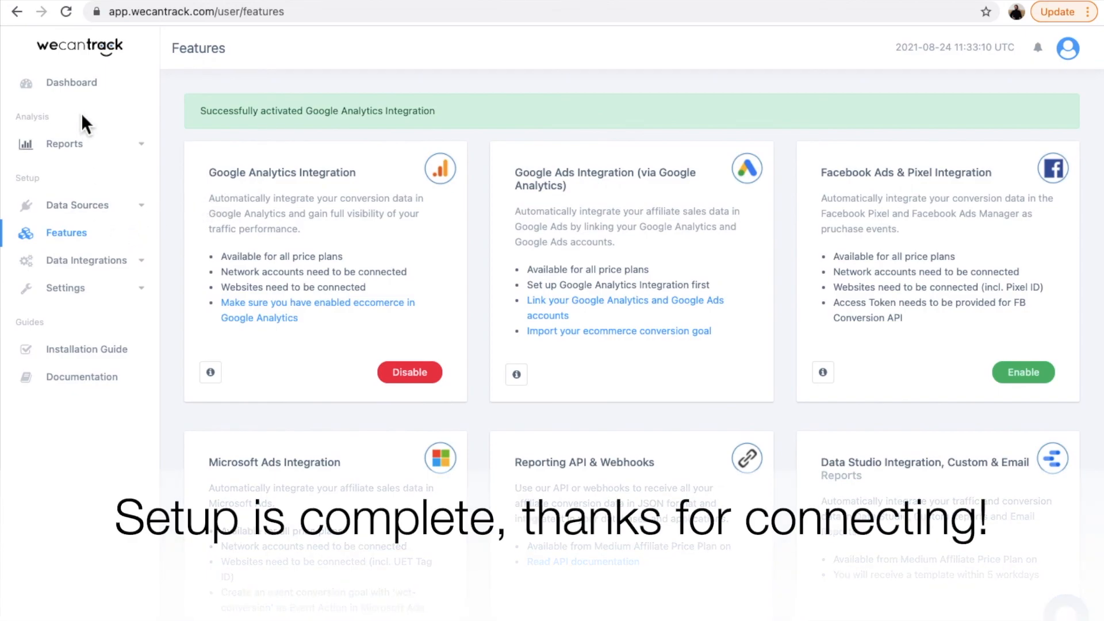
pyautogui.click(82, 84)
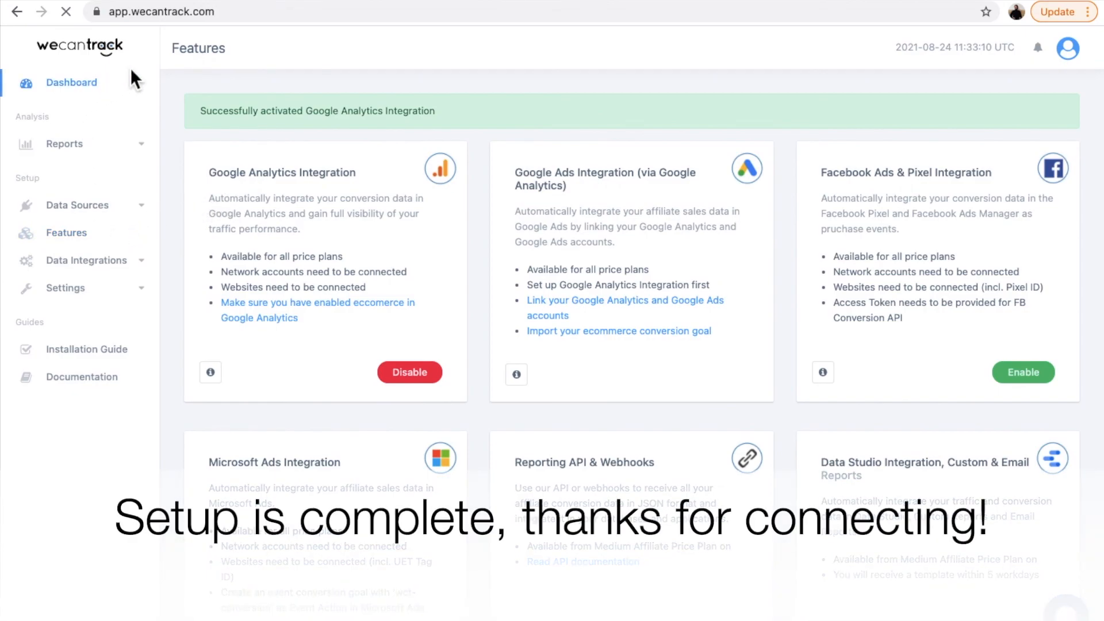